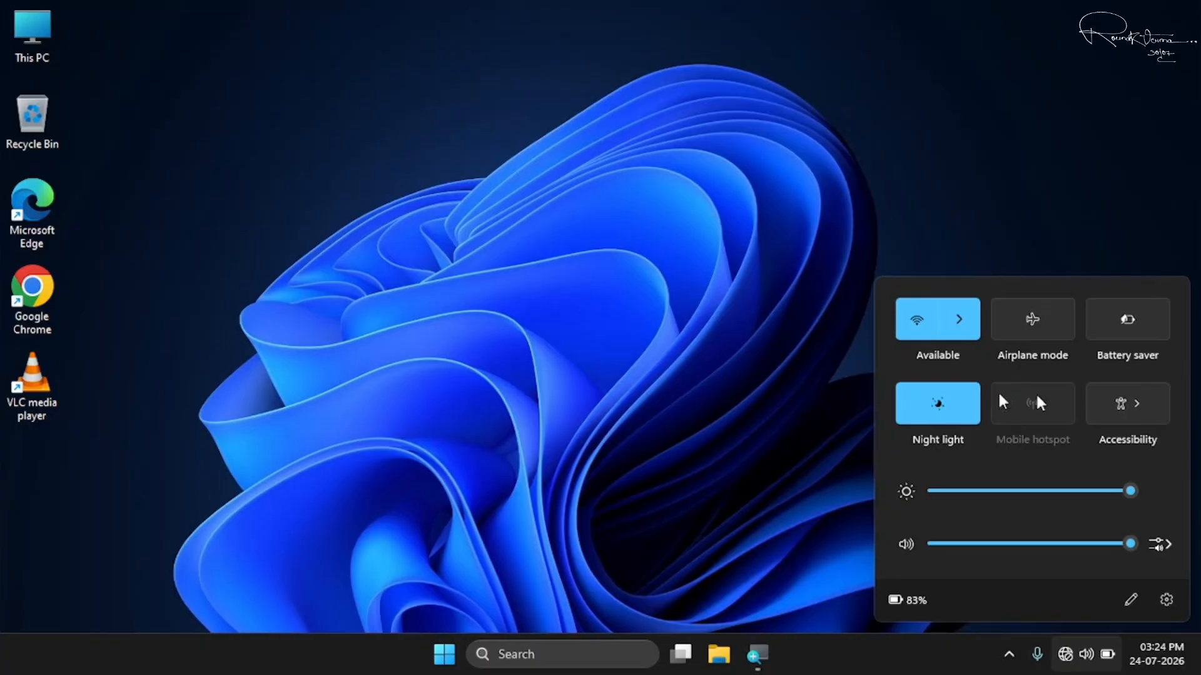
Step: Close the quick settings and open the Bluetooth & devices page in the Settings app
click(488, 466)
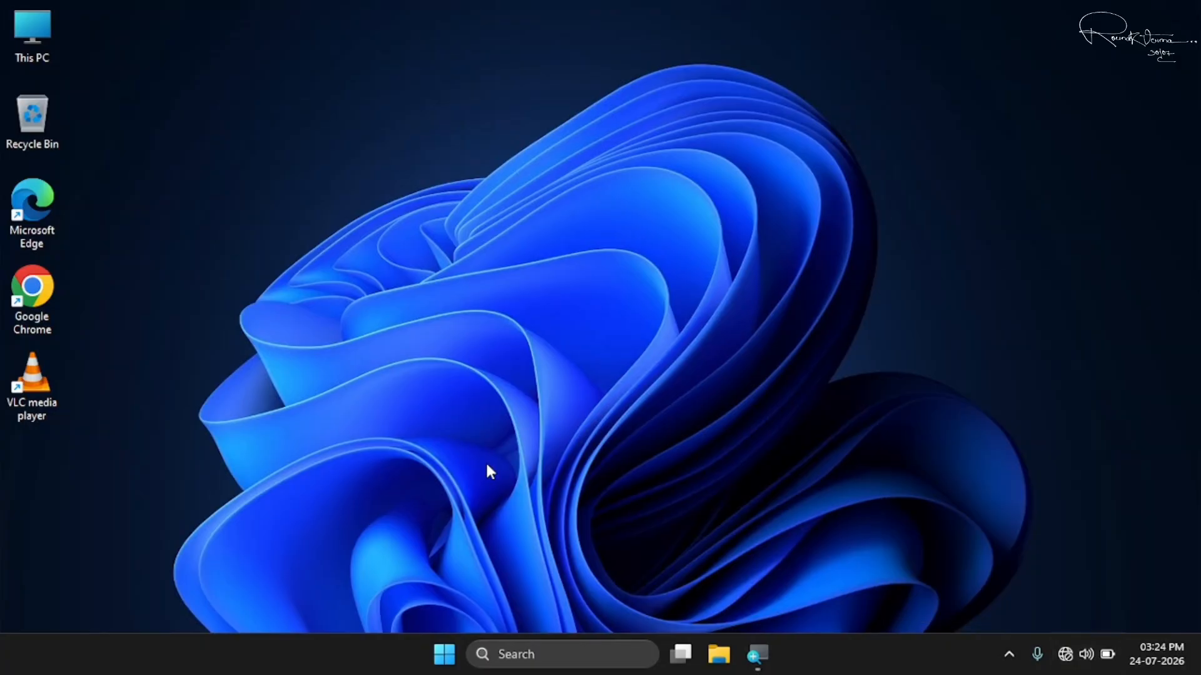
click(442, 644)
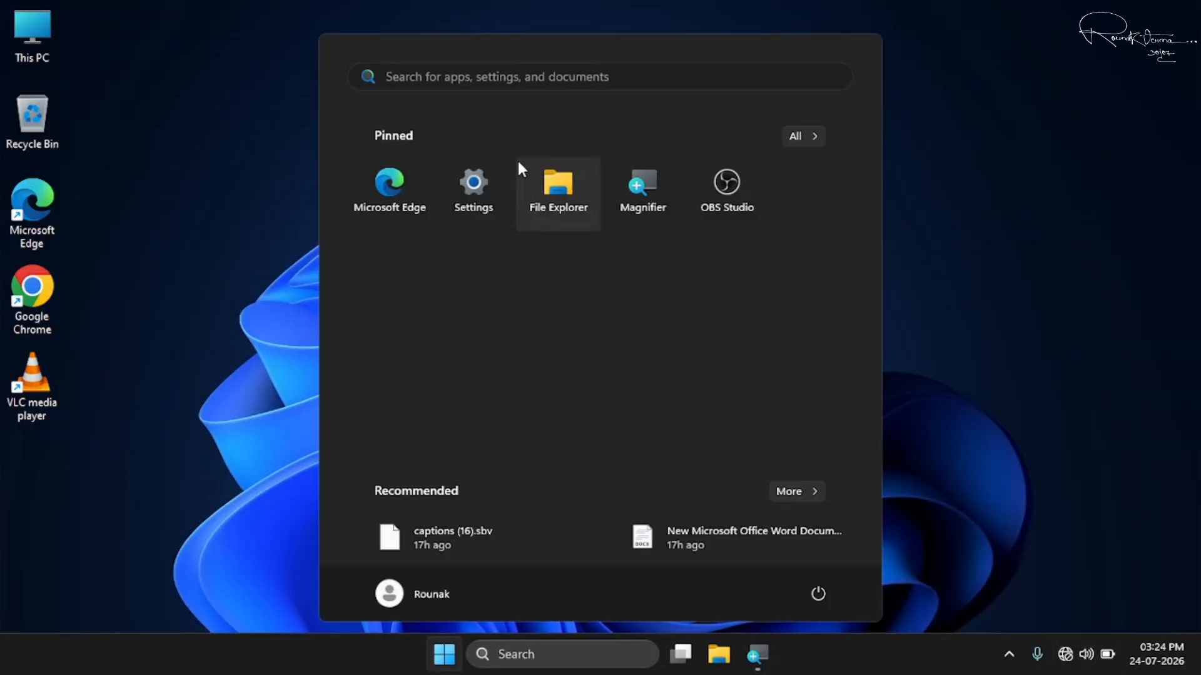
click(477, 185)
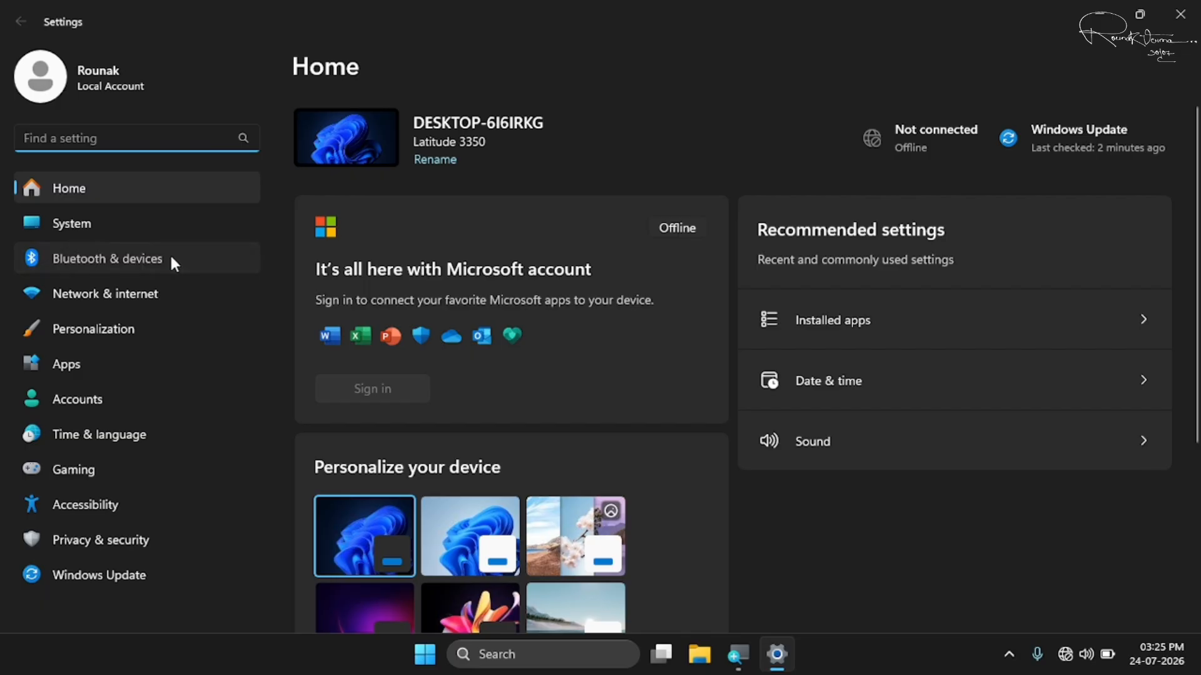
click(170, 256)
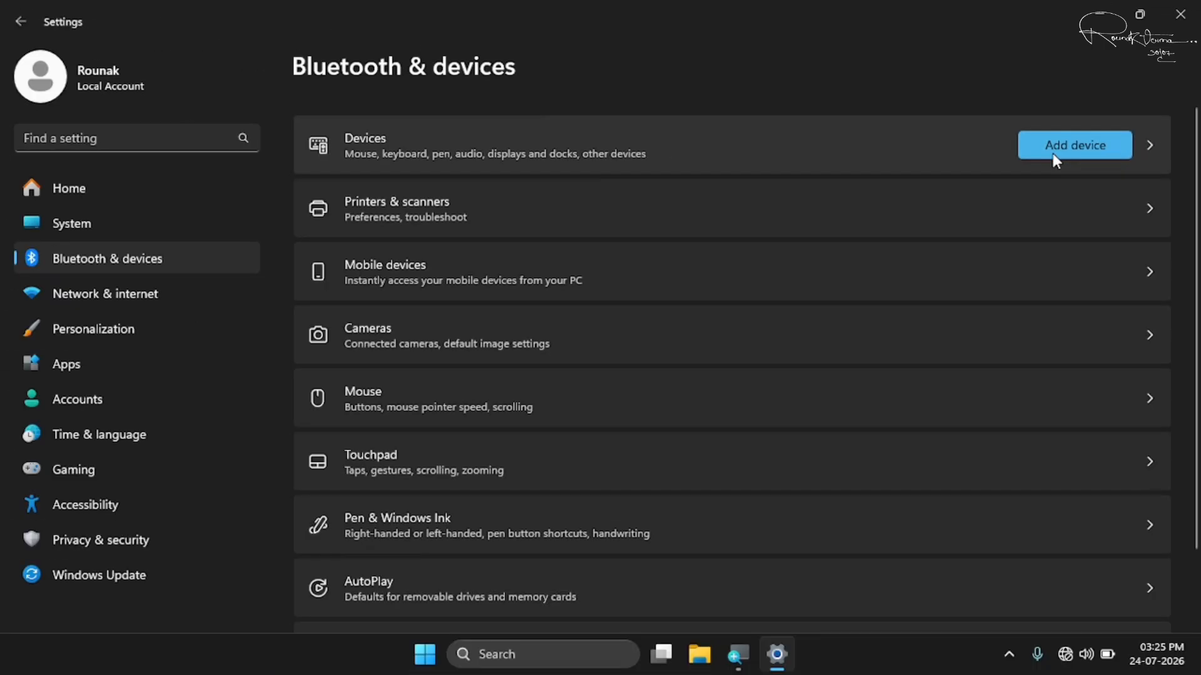
Step: Try to add a new device of the Bluetooth kind, then close Settings
click(1052, 152)
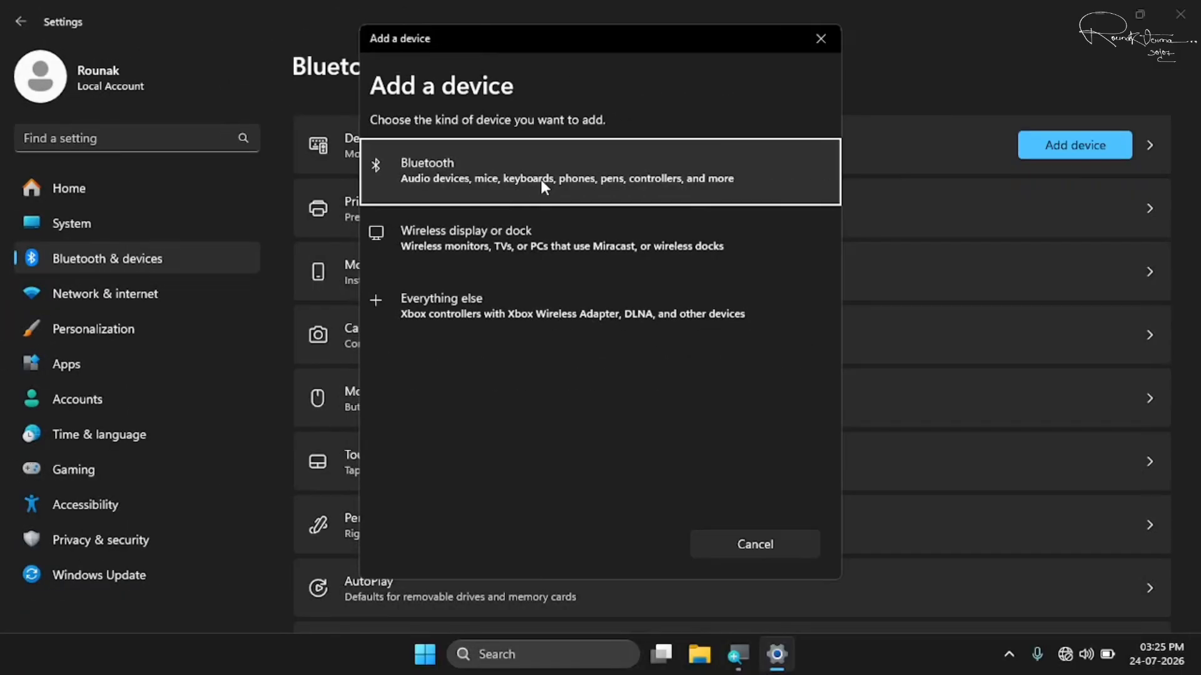
click(542, 179)
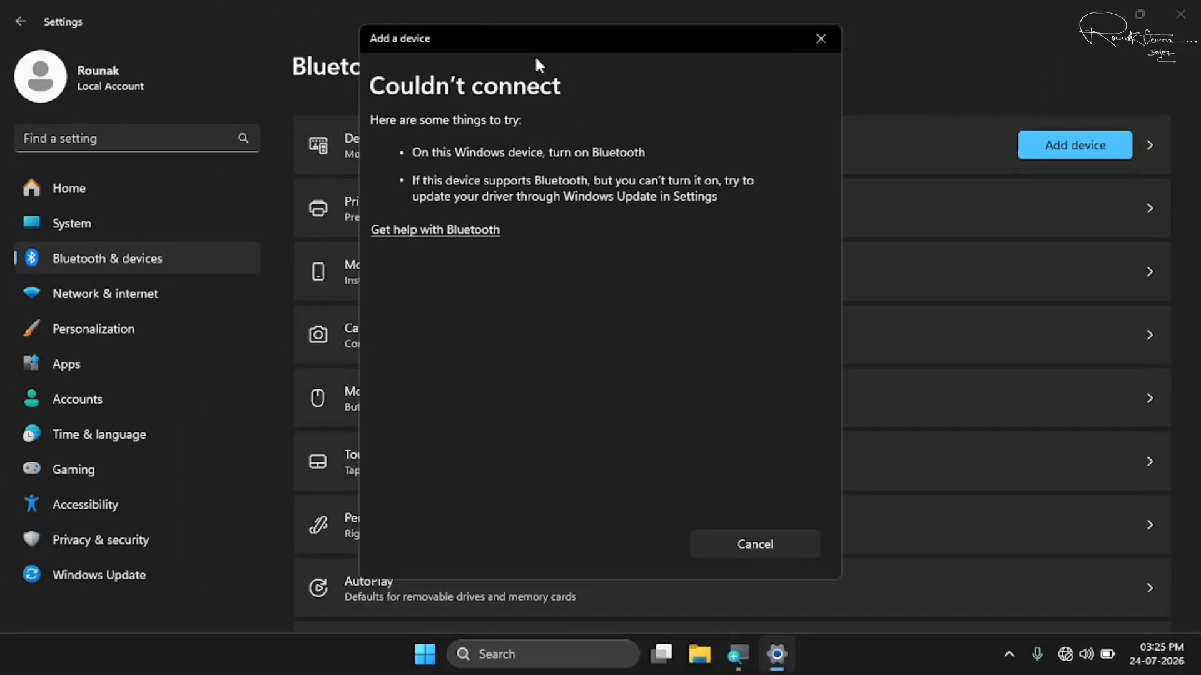
click(821, 38)
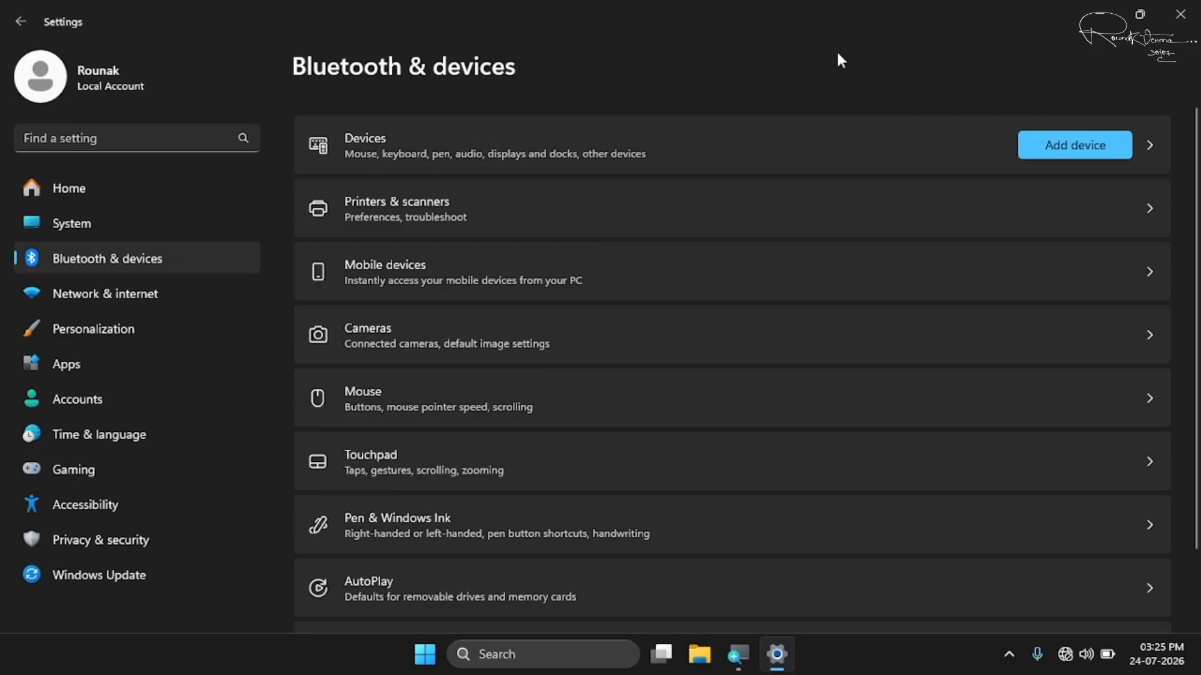
click(1180, 14)
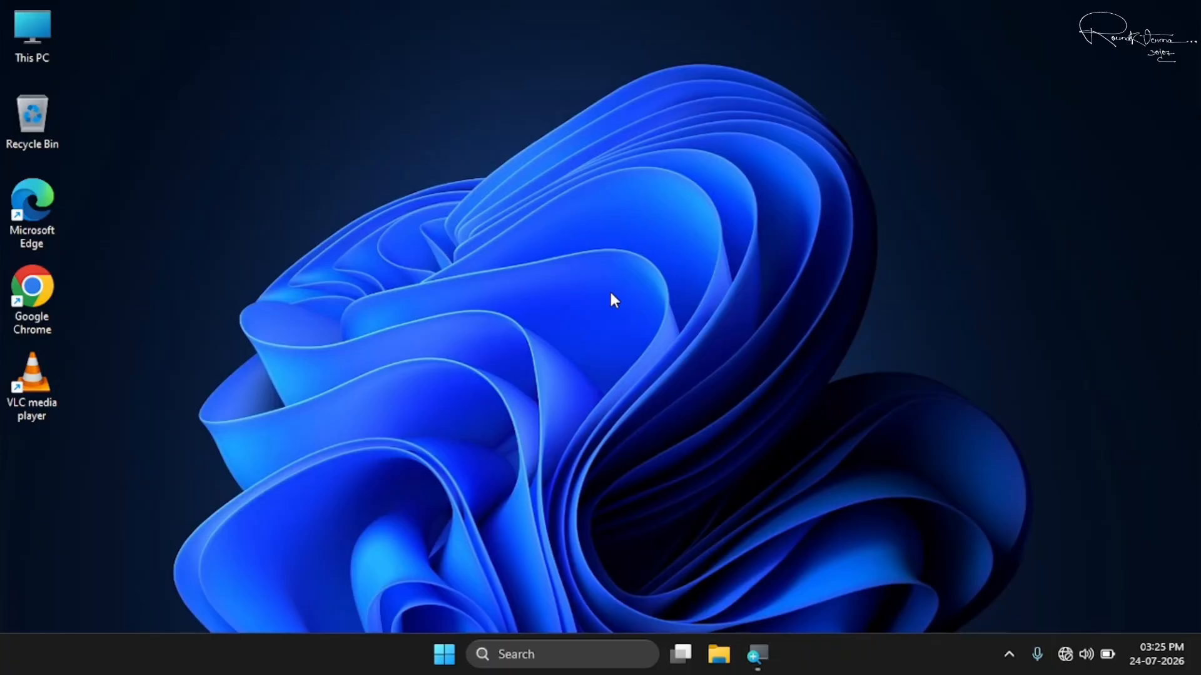
Step: Search Windows for "services" and open the Services console
click(541, 654)
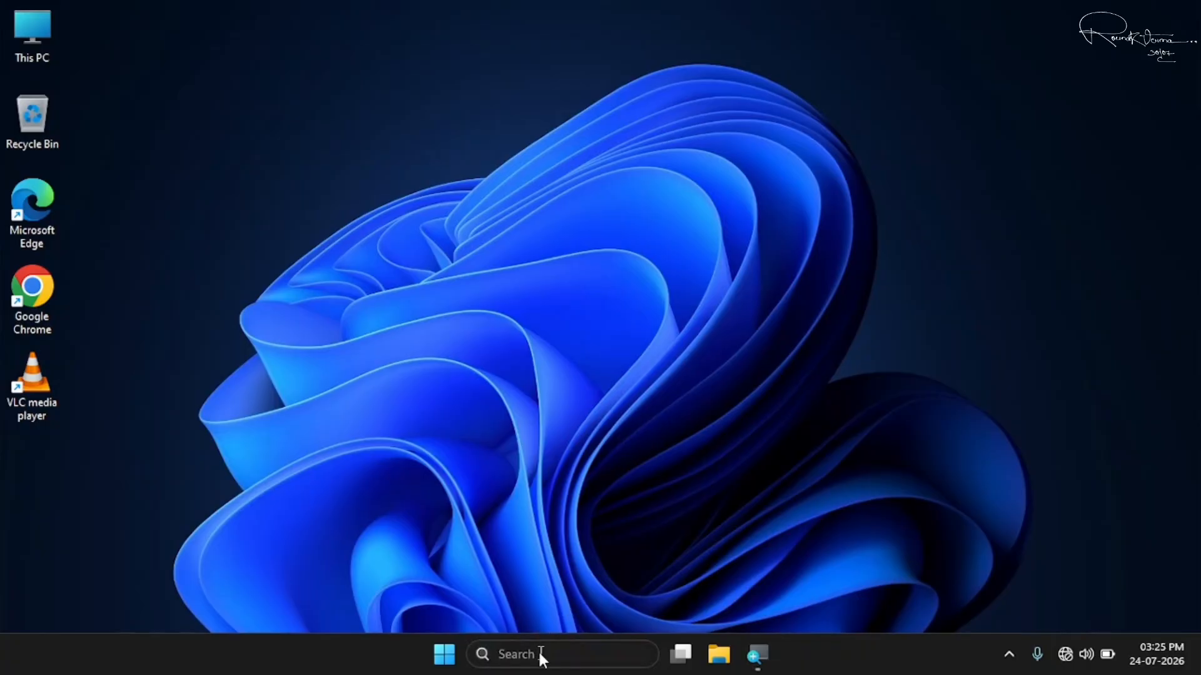
text(services)
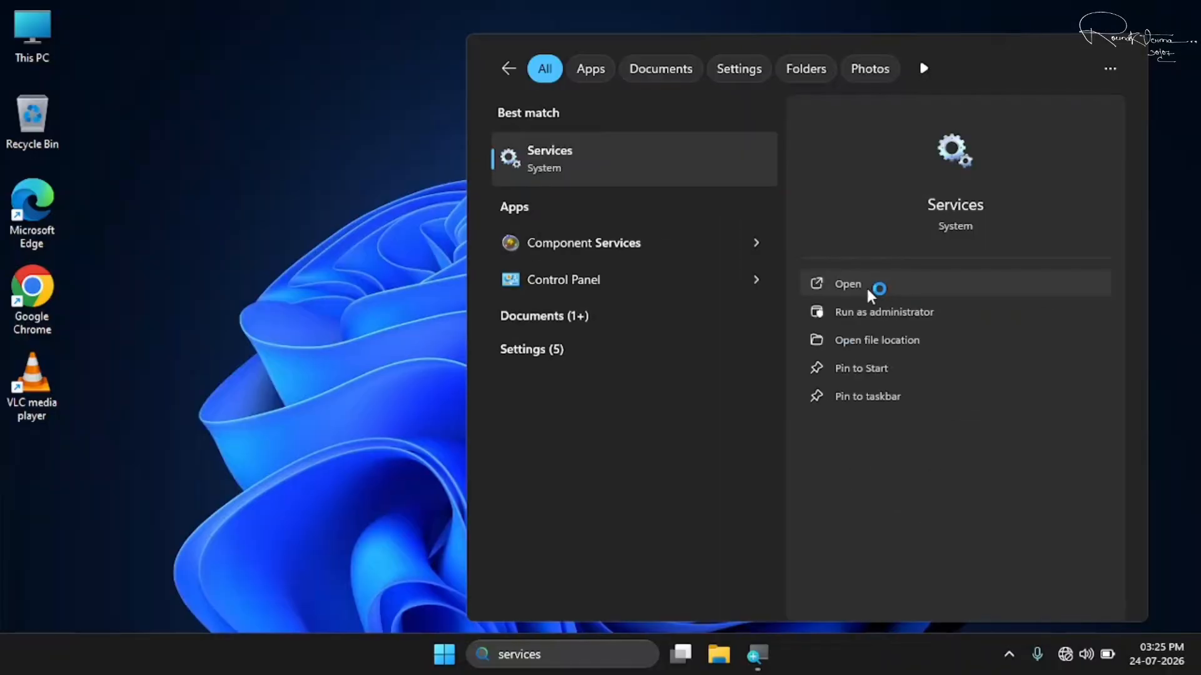
click(821, 273)
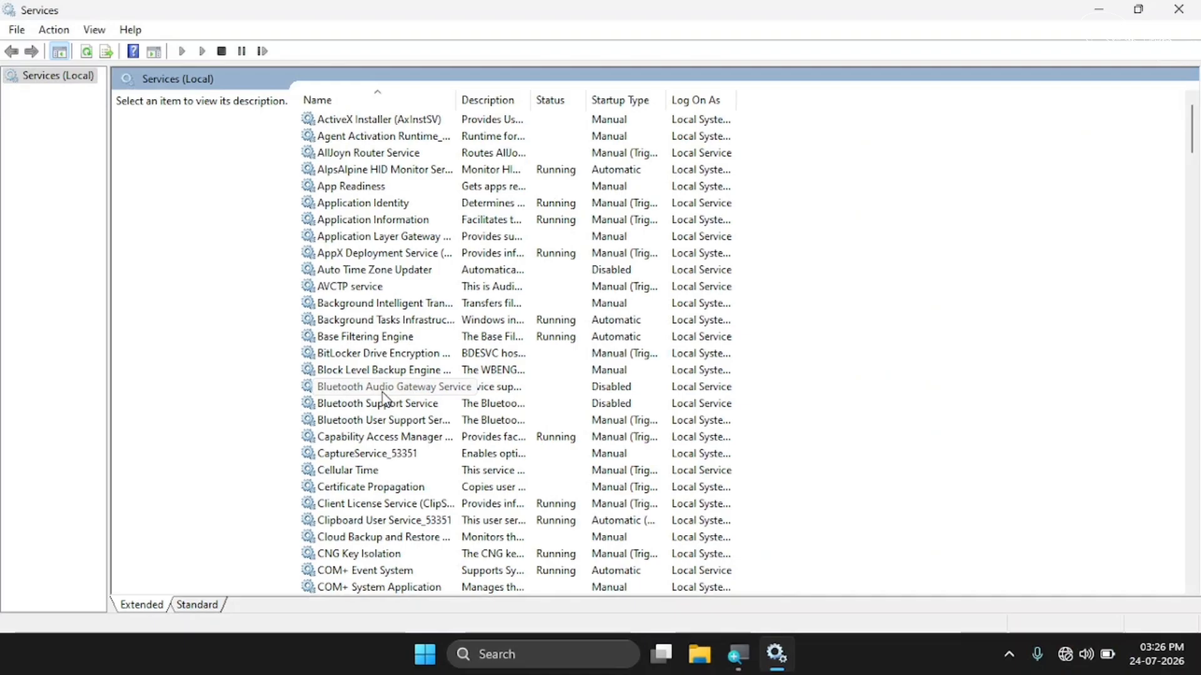
Step: Set the Bluetooth Audio Gateway Service's startup type to Automatic and start the service
right_click(379, 378)
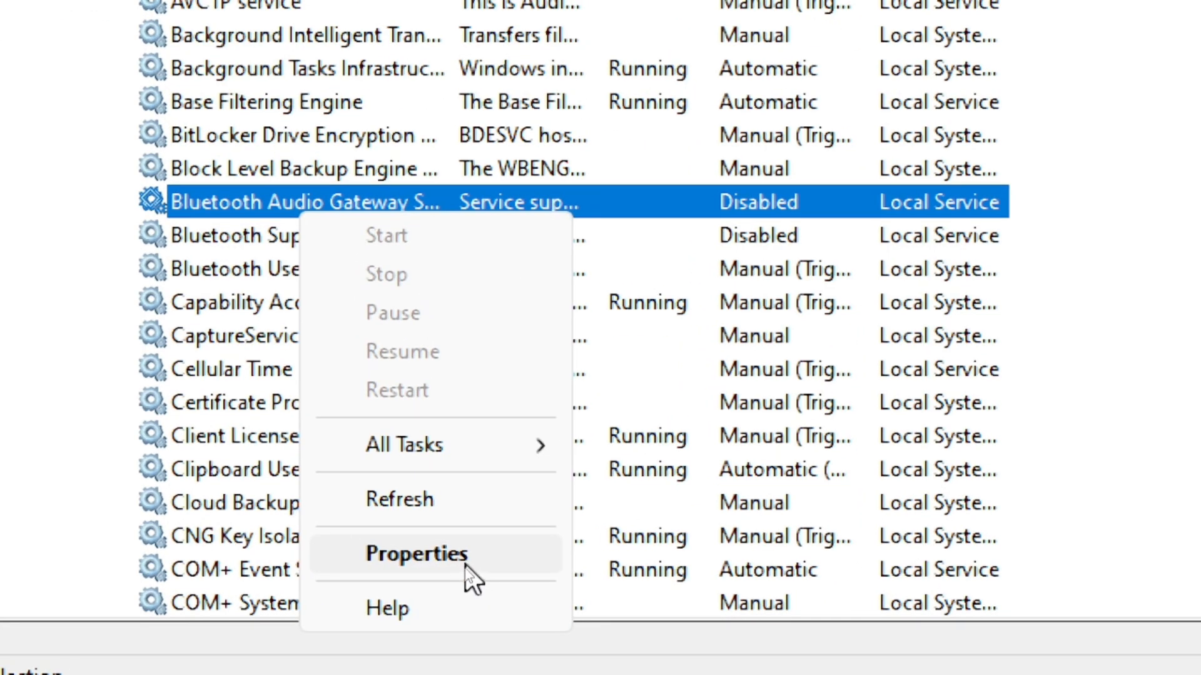
click(465, 565)
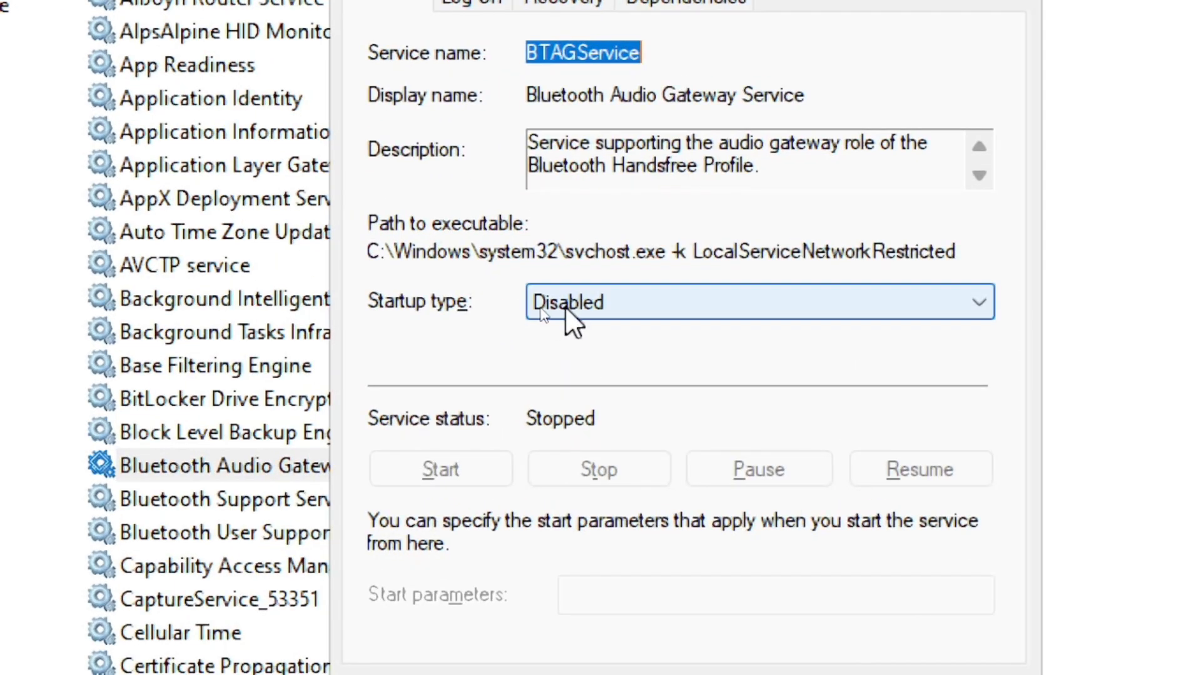
click(716, 300)
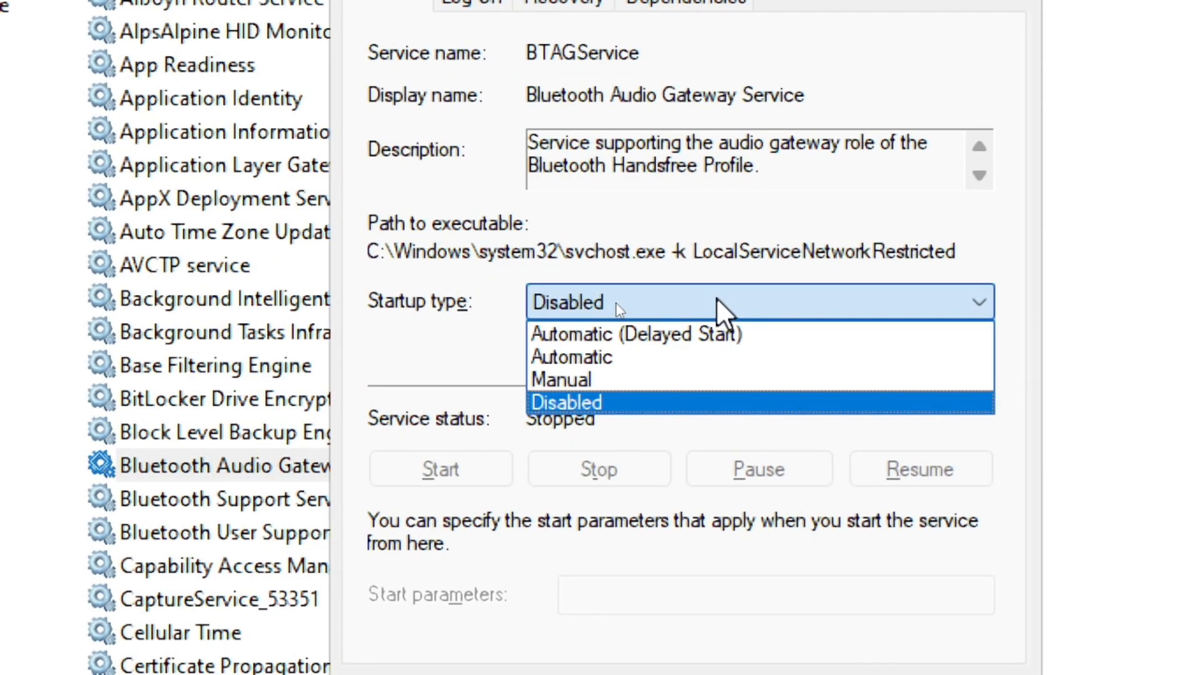
click(623, 362)
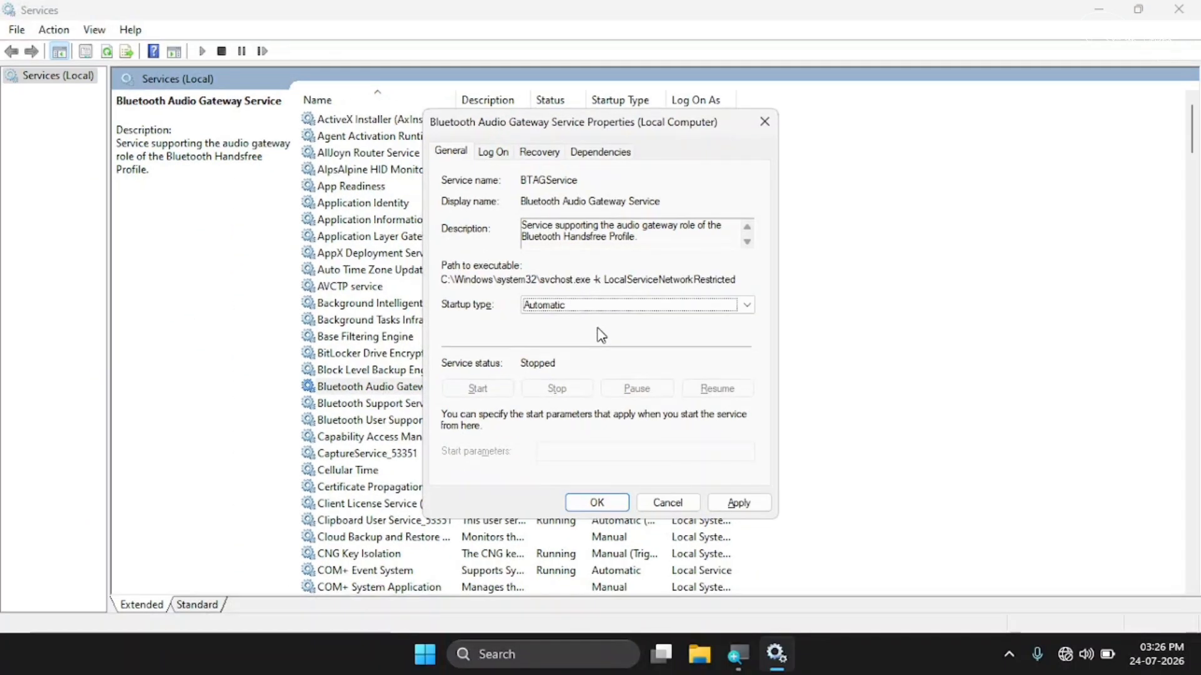
click(739, 503)
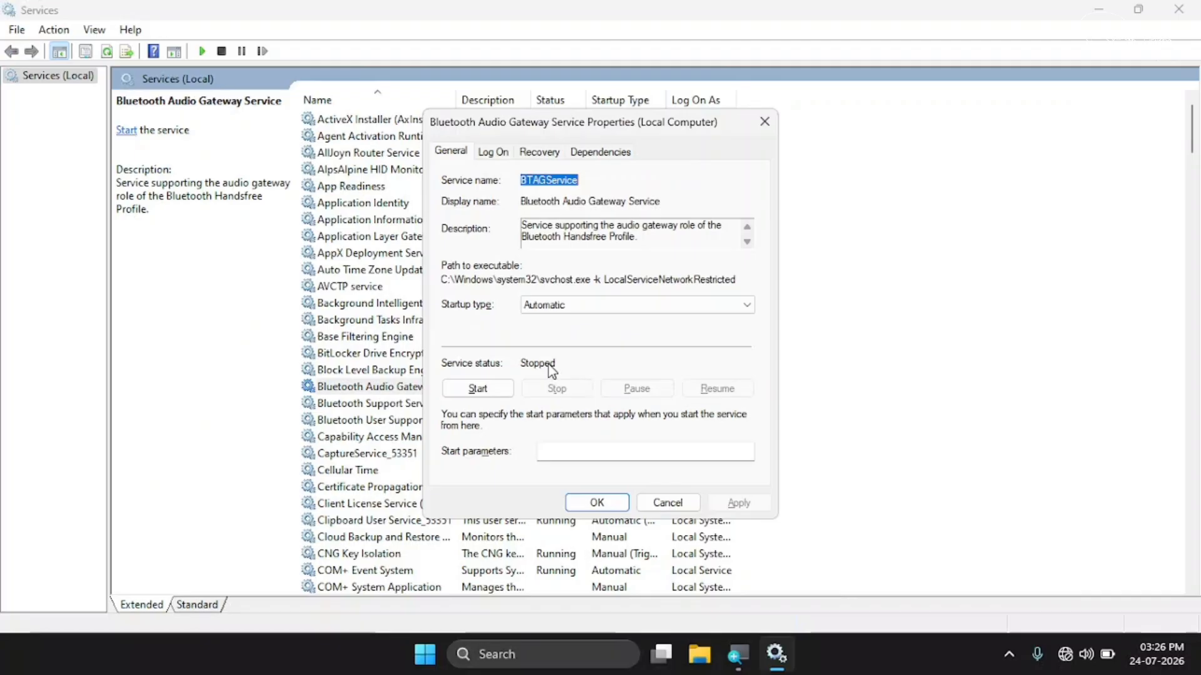
click(487, 390)
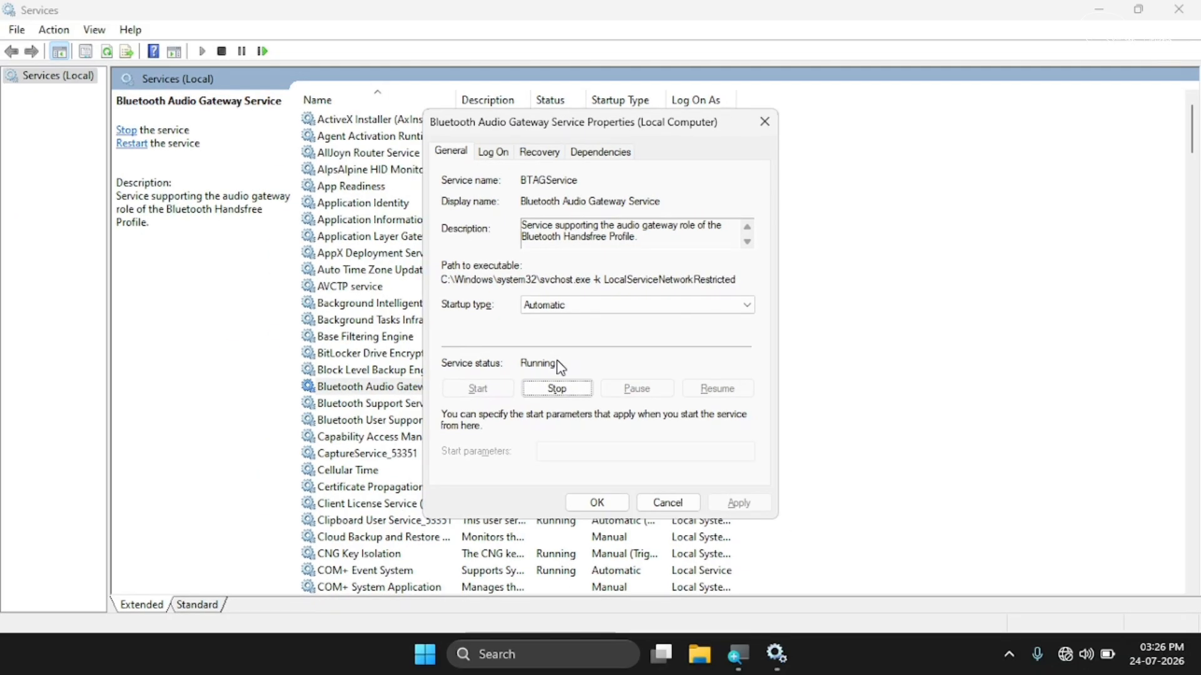
click(604, 498)
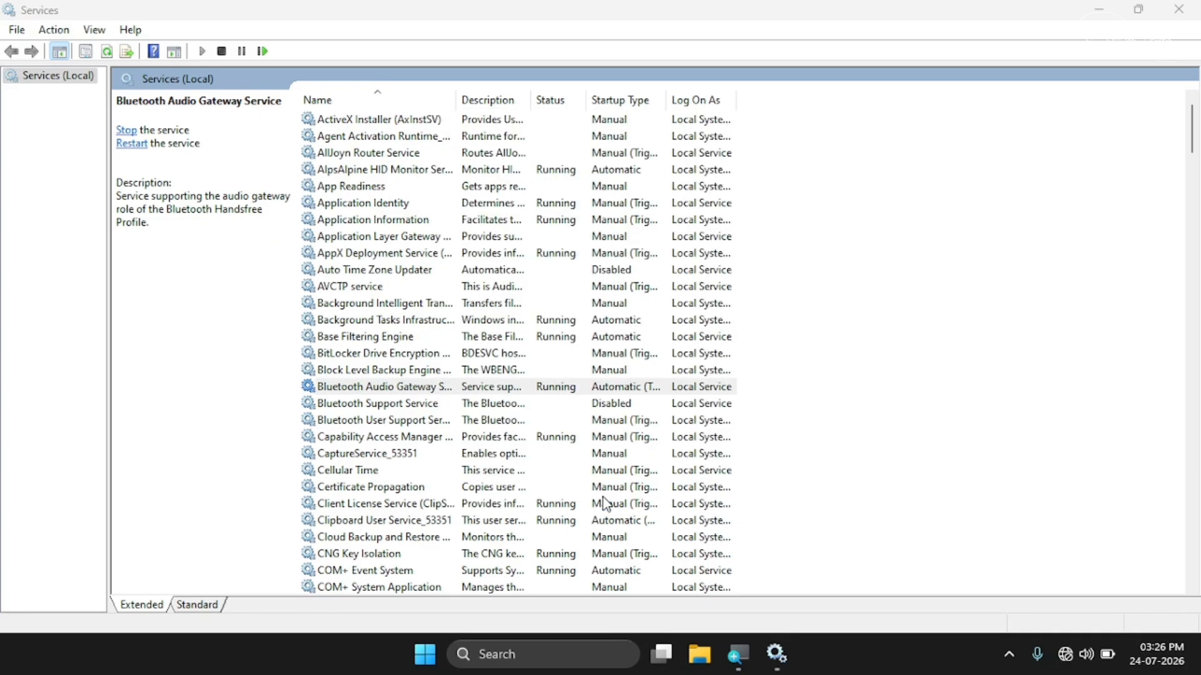
Step: Set the Bluetooth Support Service's startup type to Automatic and start the service
click(405, 408)
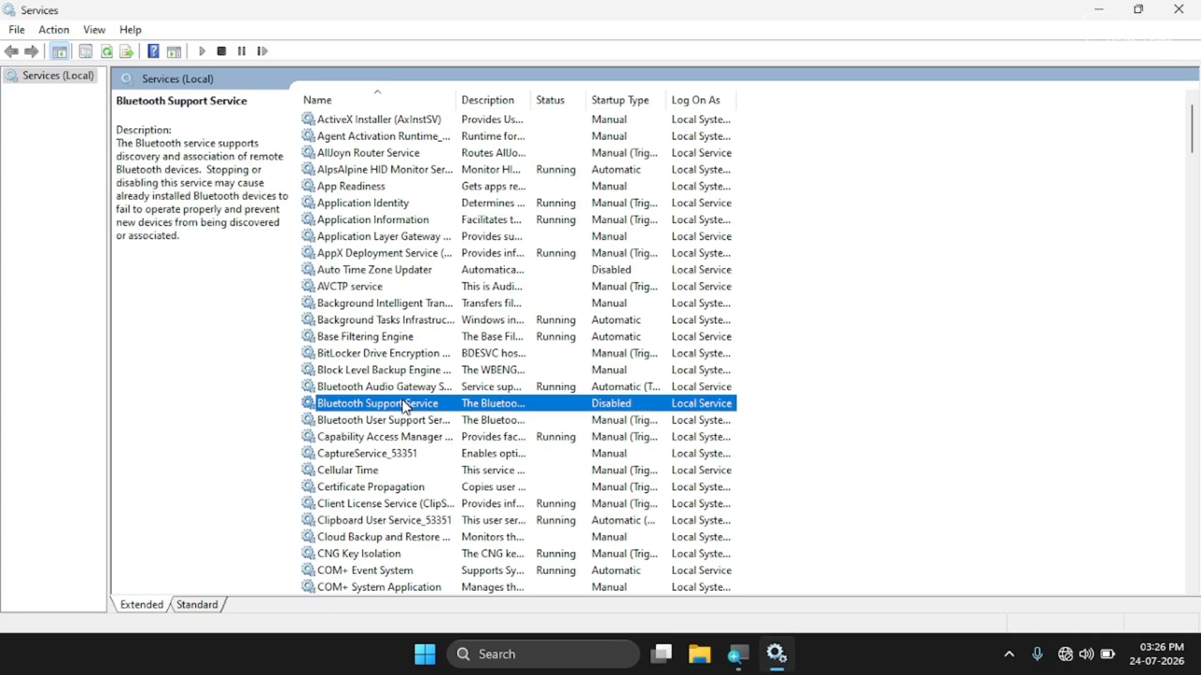
right_click(406, 407)
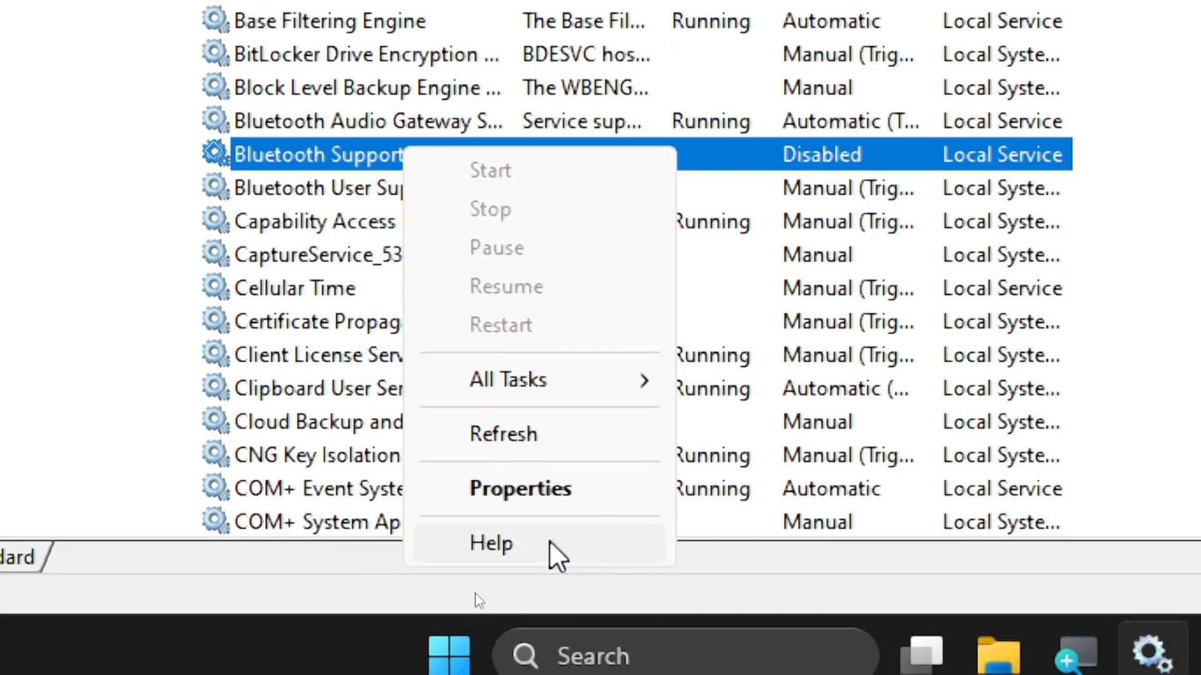
click(557, 530)
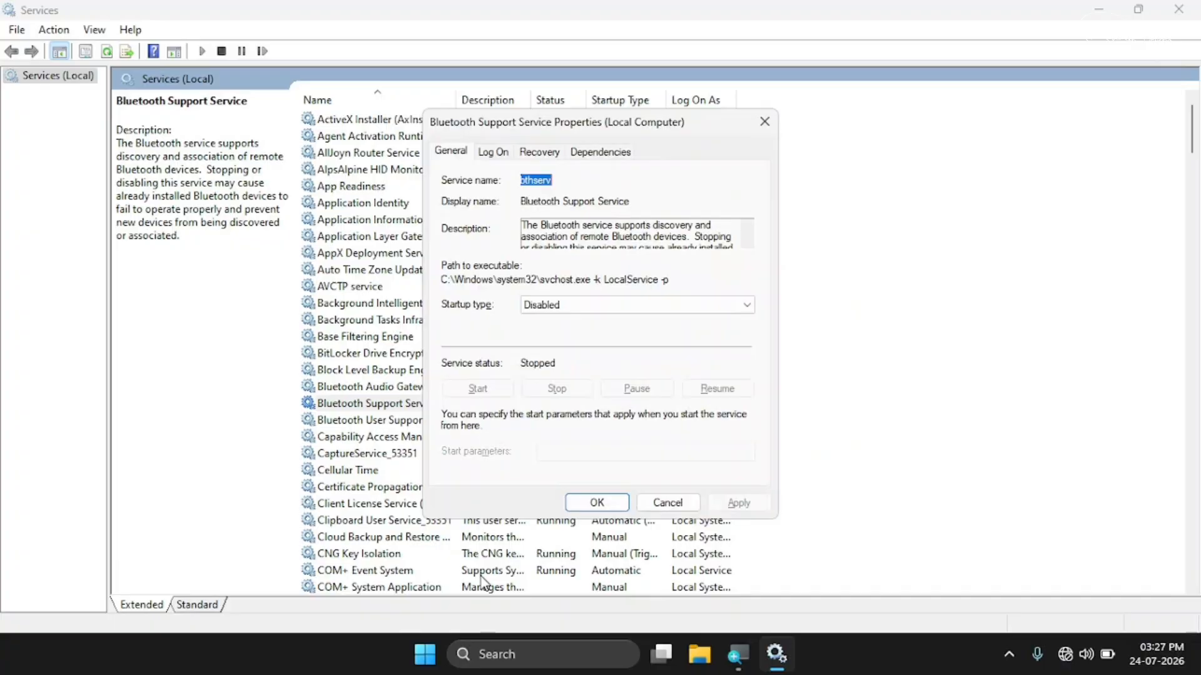
click(615, 308)
click(589, 333)
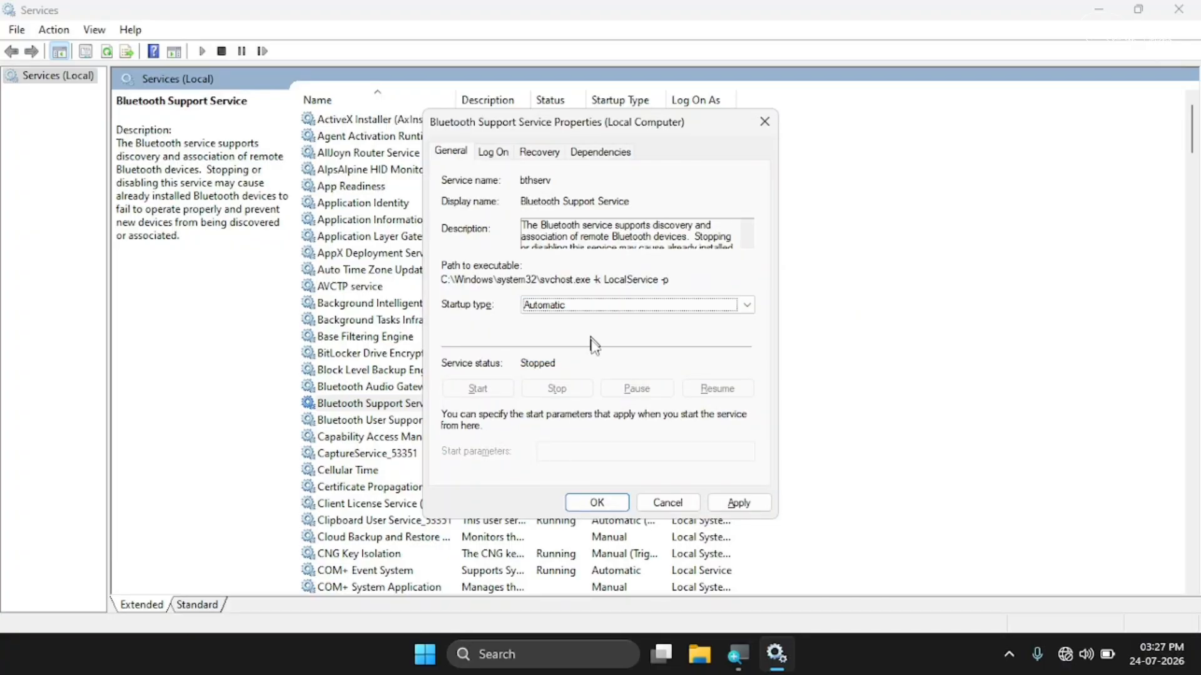
click(738, 503)
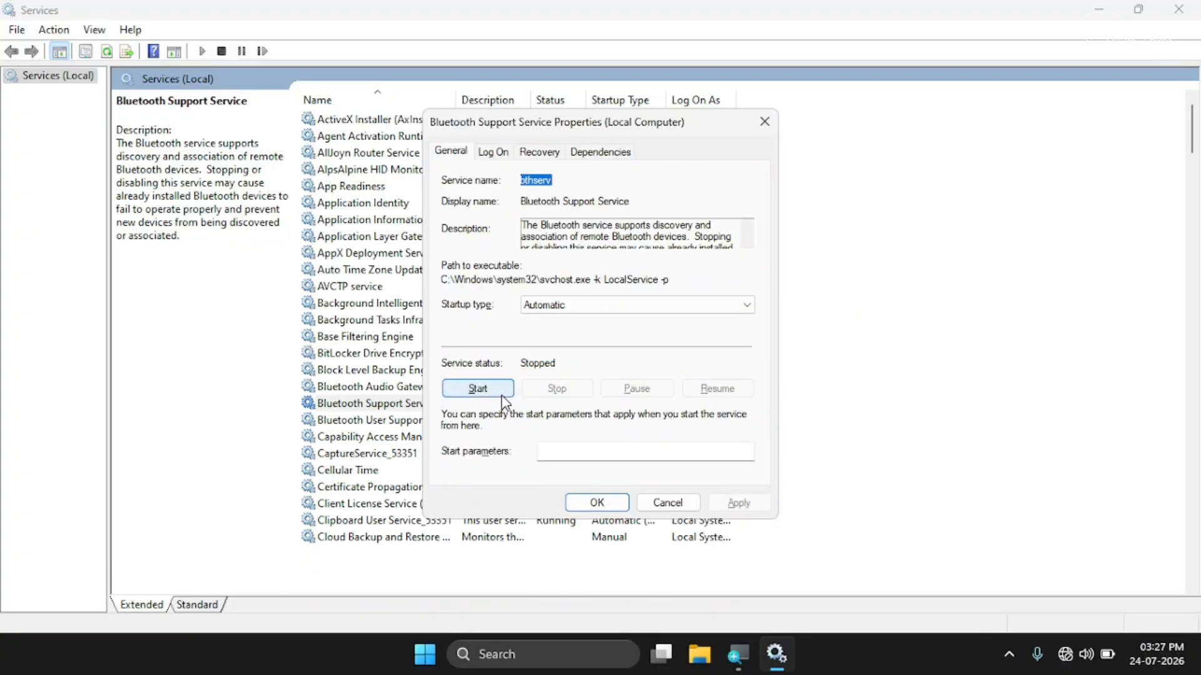
click(503, 400)
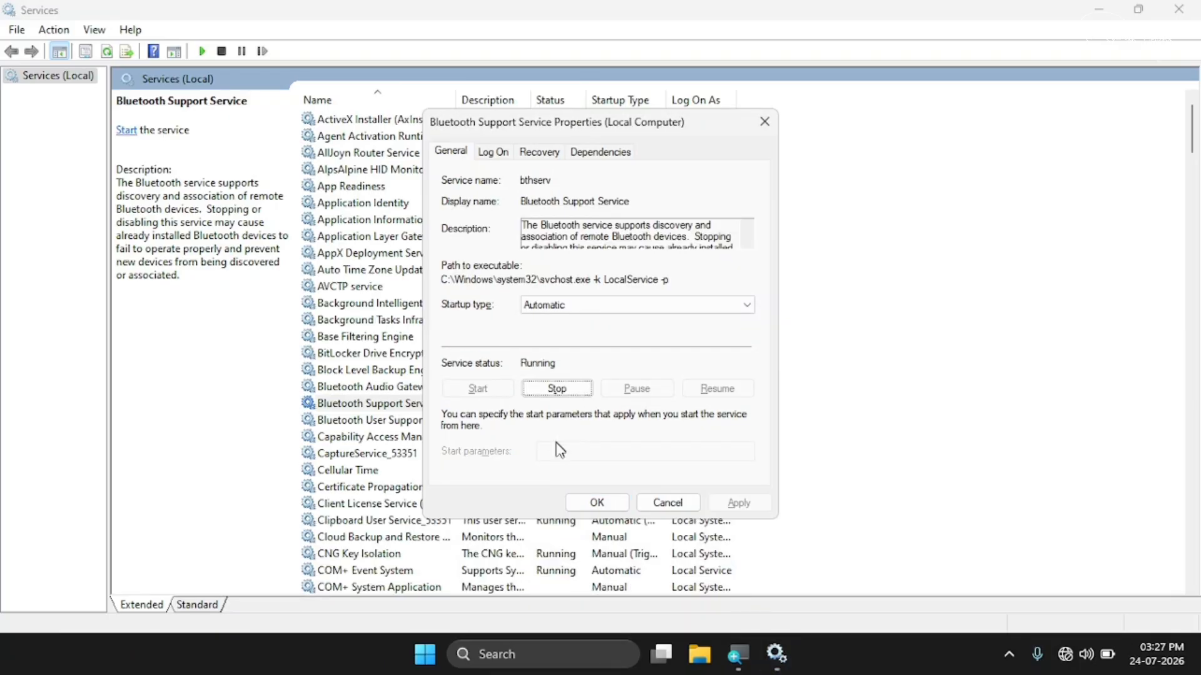
click(588, 501)
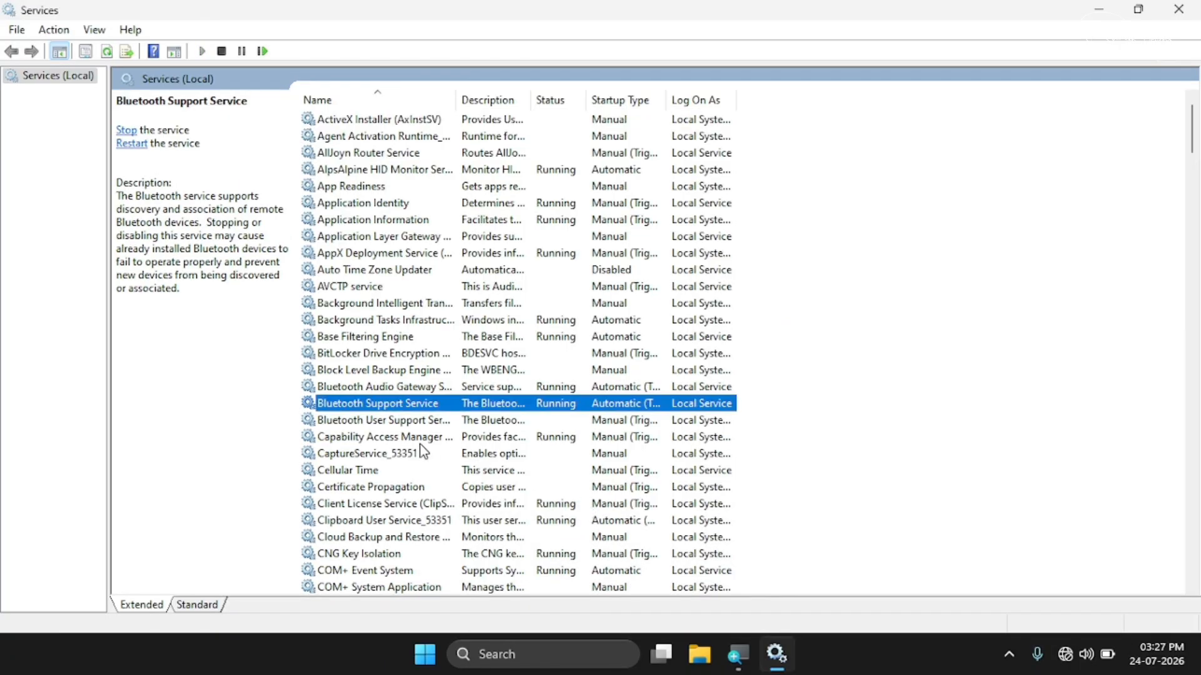
Step: Try to apply the Automatic startup type to the Bluetooth User Support Service
click(361, 422)
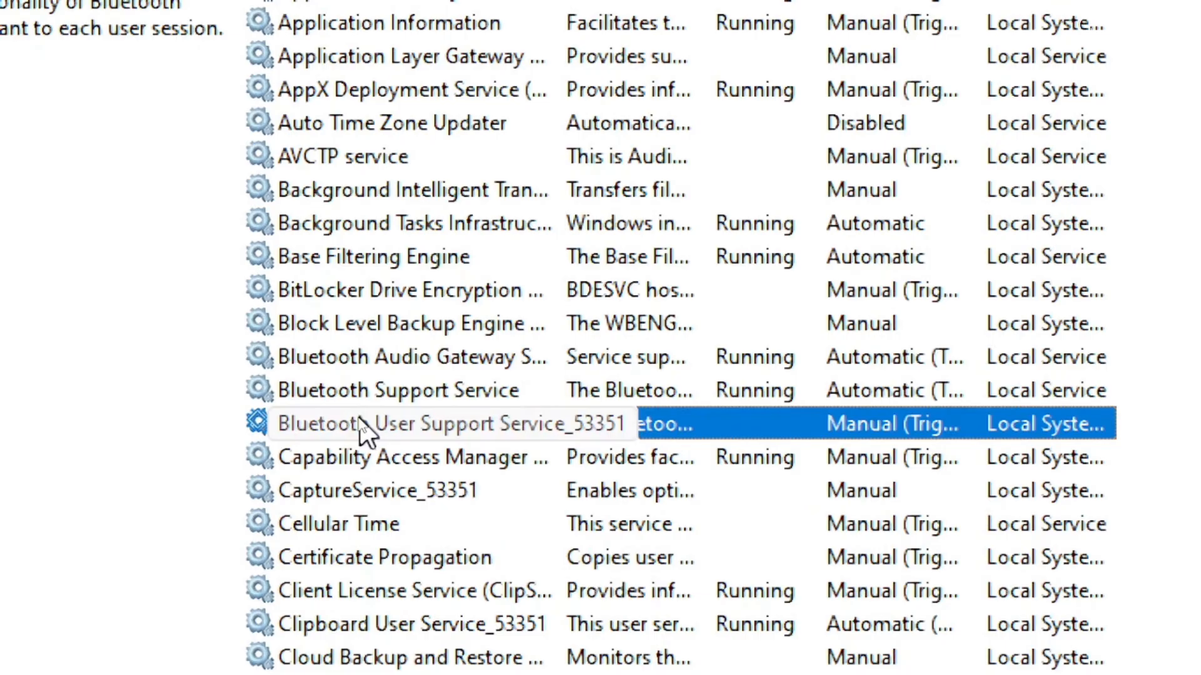
right_click(361, 423)
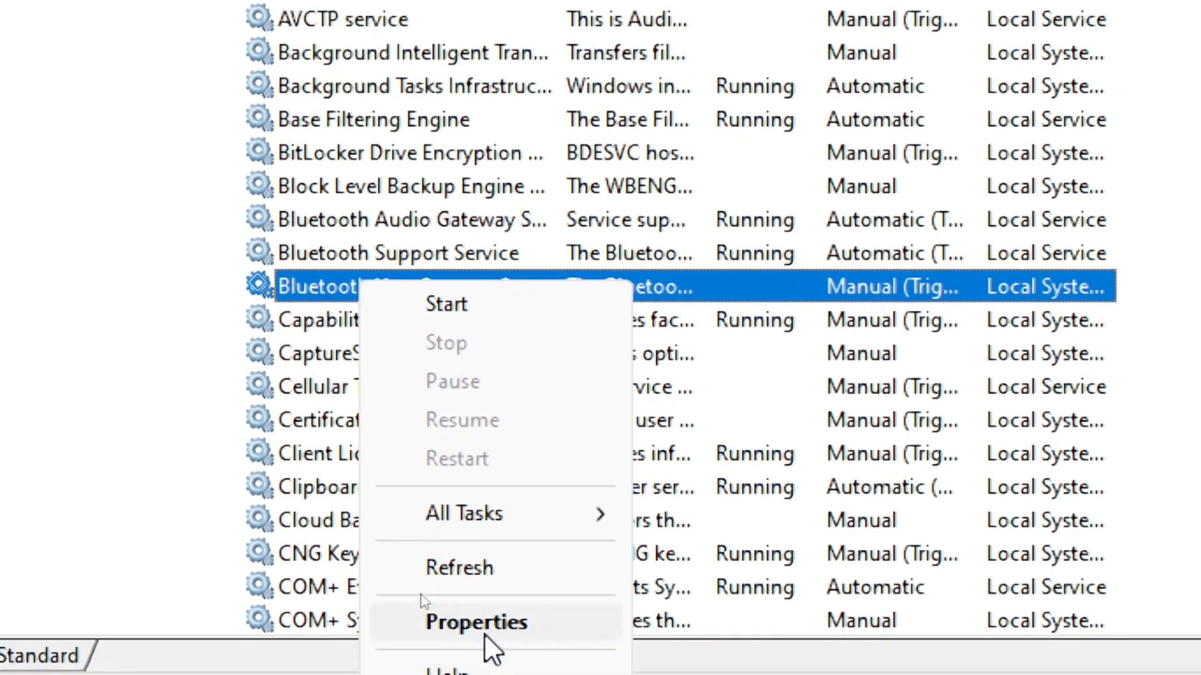
click(485, 634)
click(624, 308)
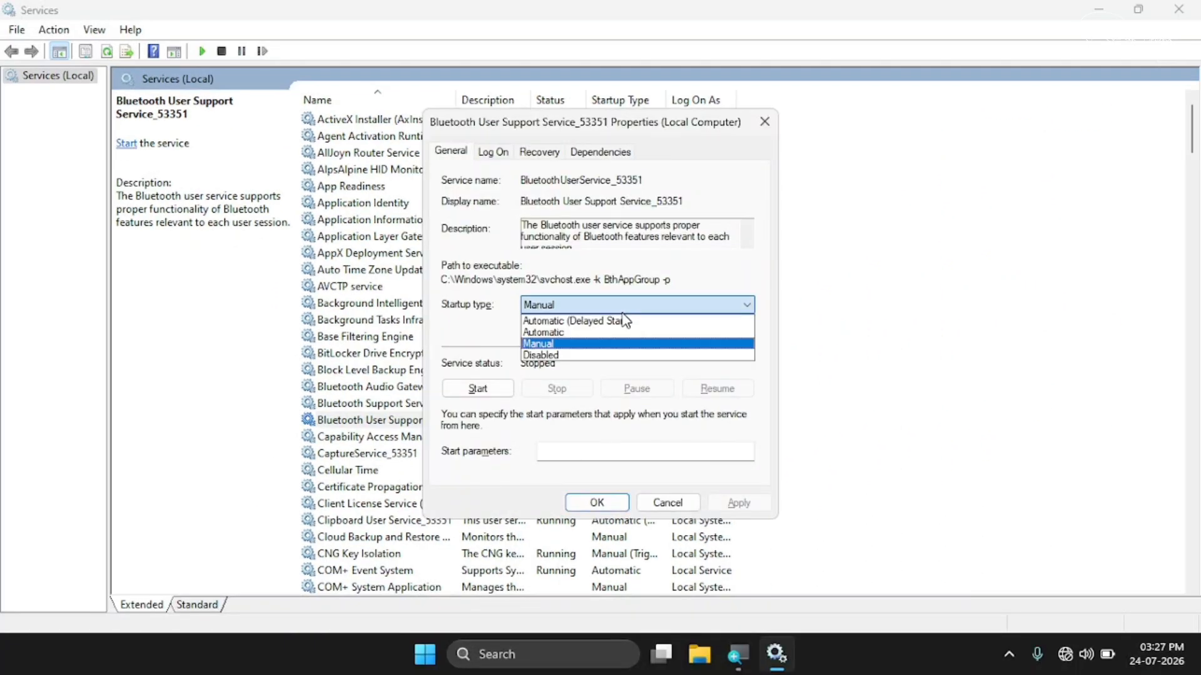
click(602, 333)
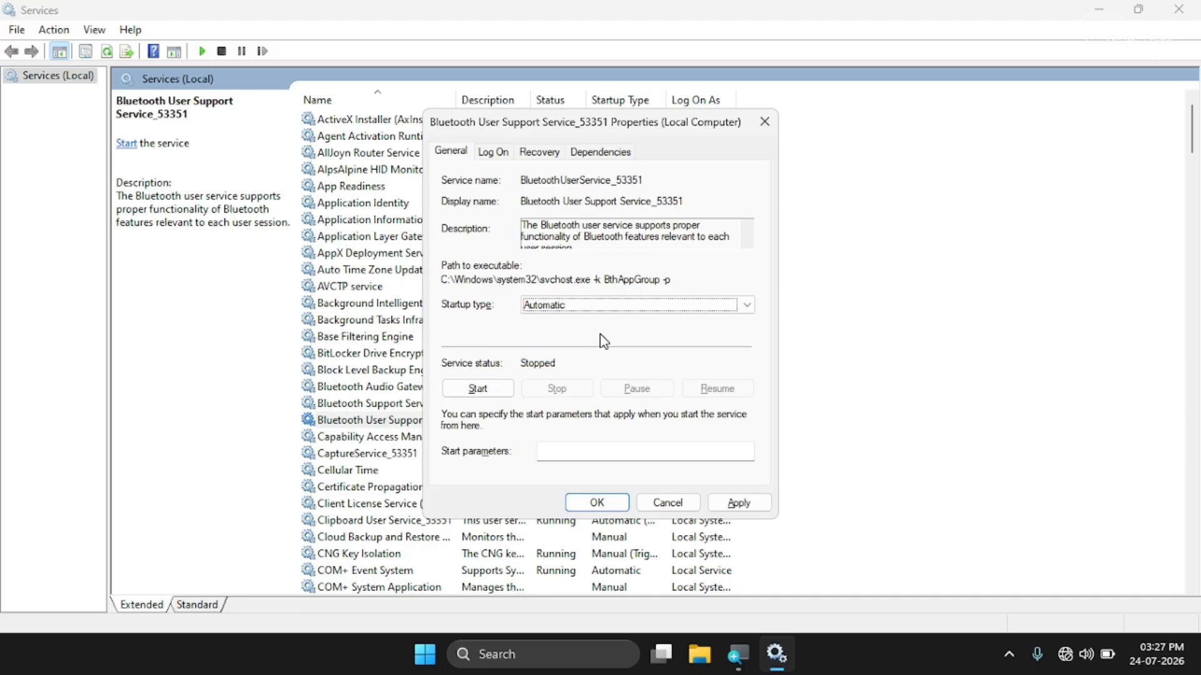
click(738, 504)
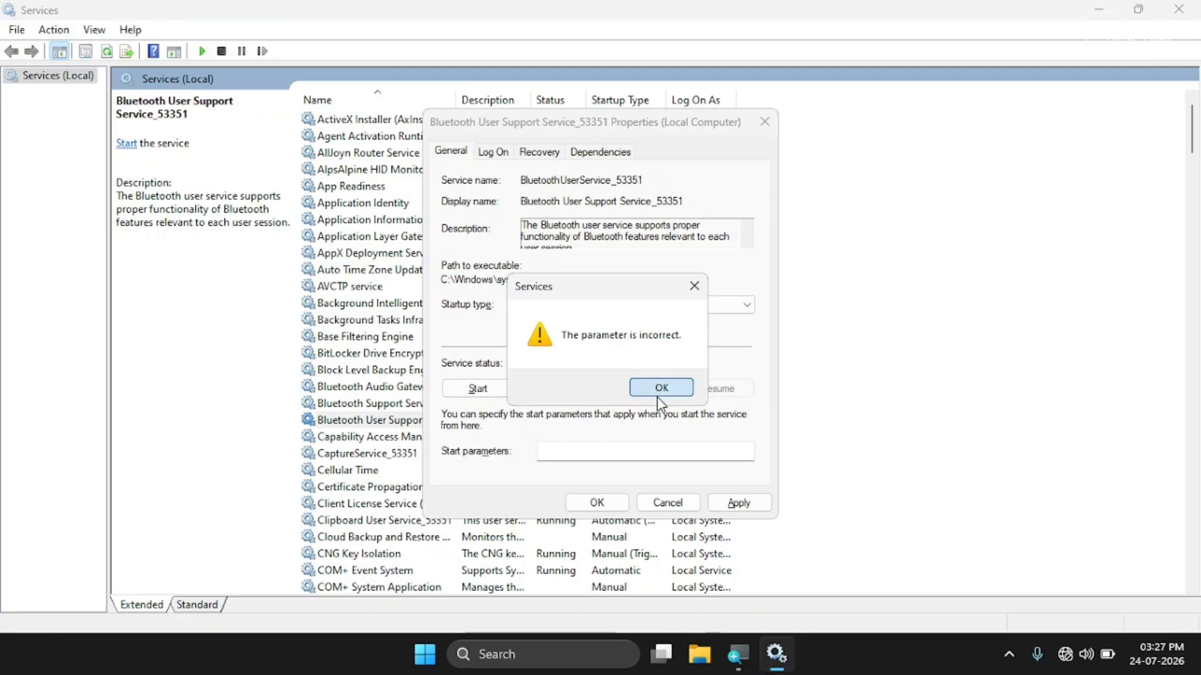
click(663, 471)
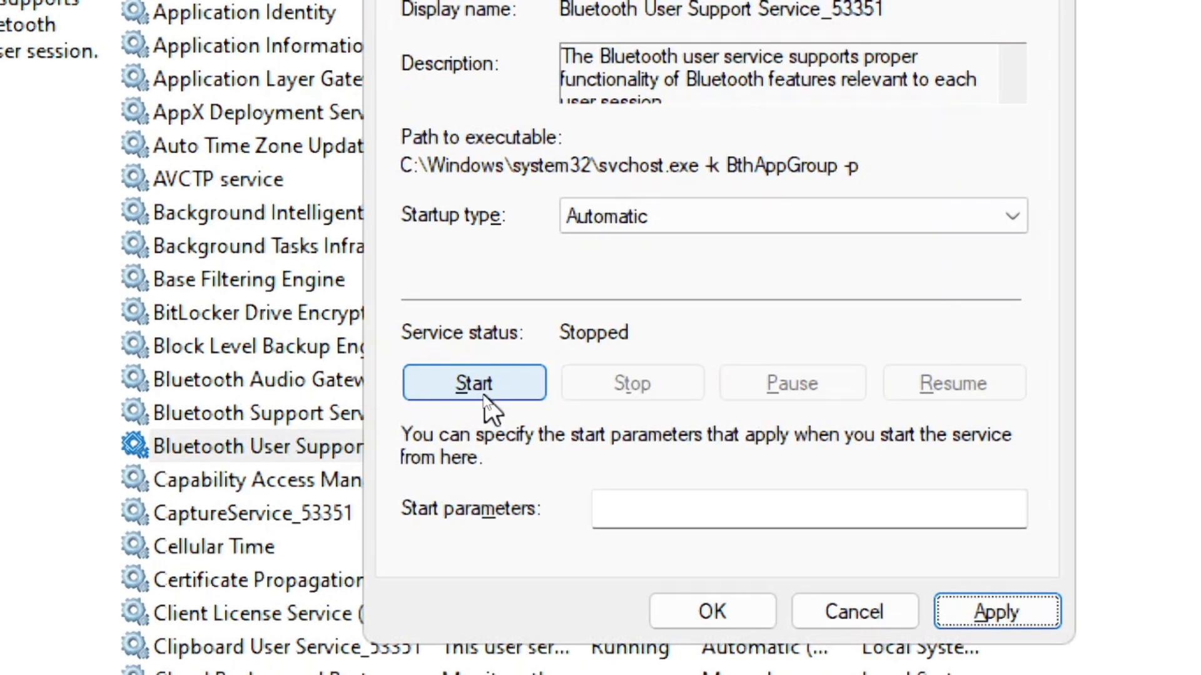
Step: Start the Bluetooth User Support Service, cancel its remaining property changes and close the Services console
click(483, 396)
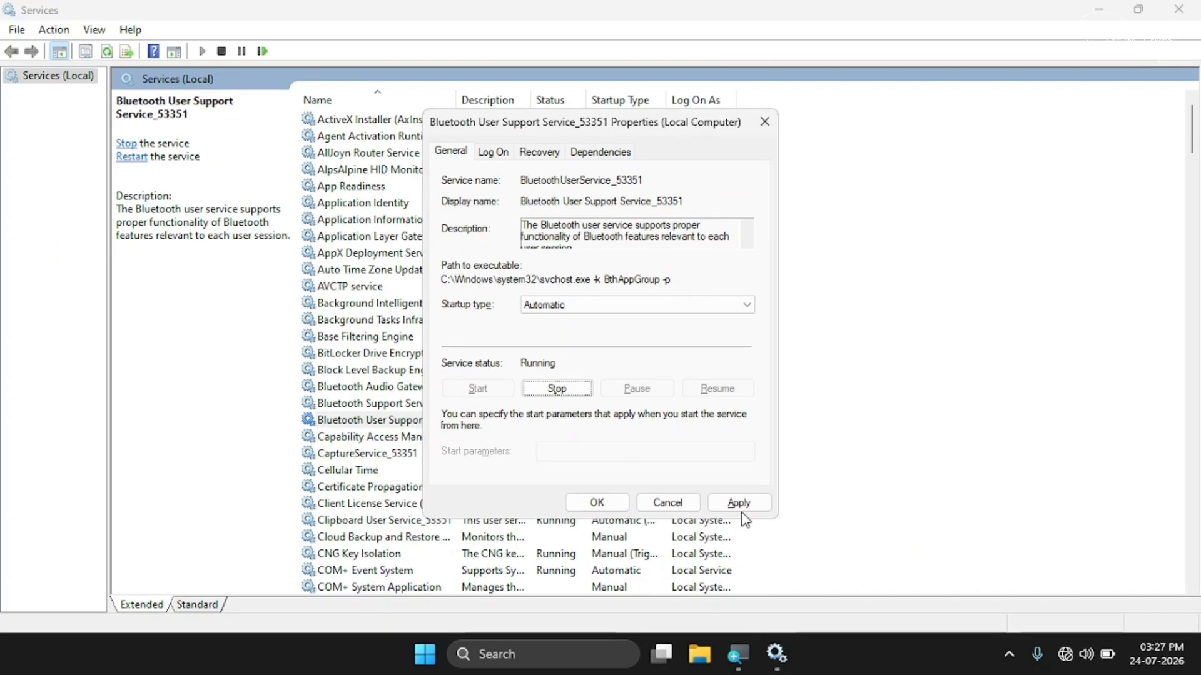
click(739, 504)
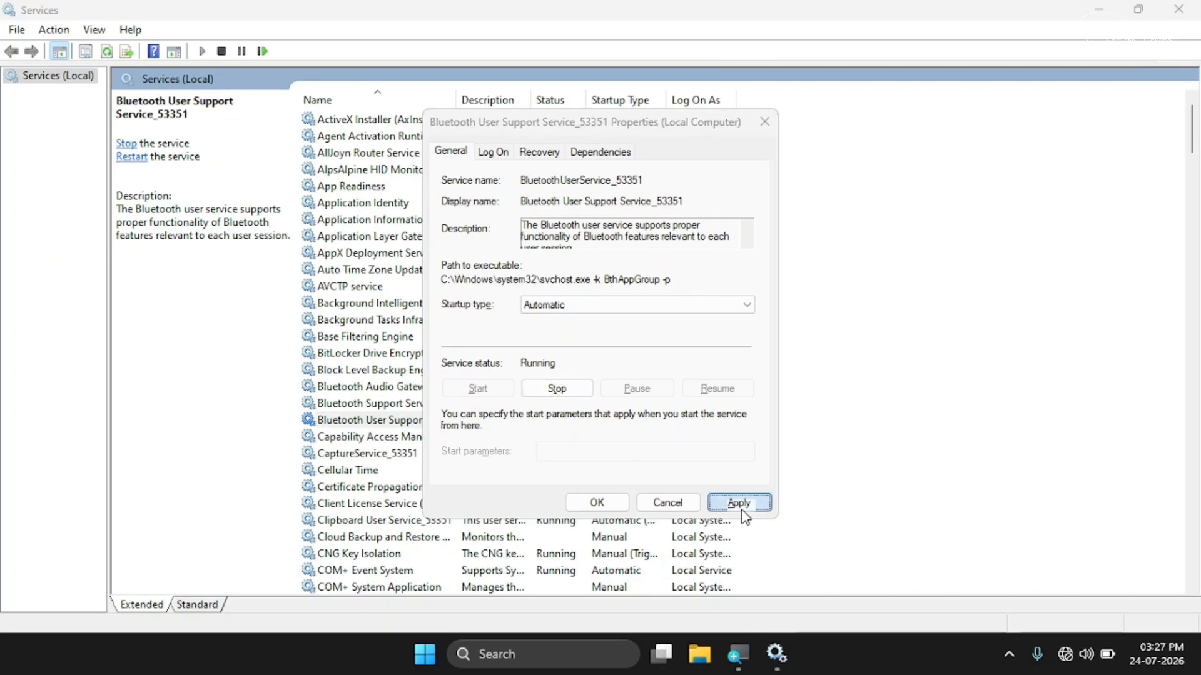
click(654, 386)
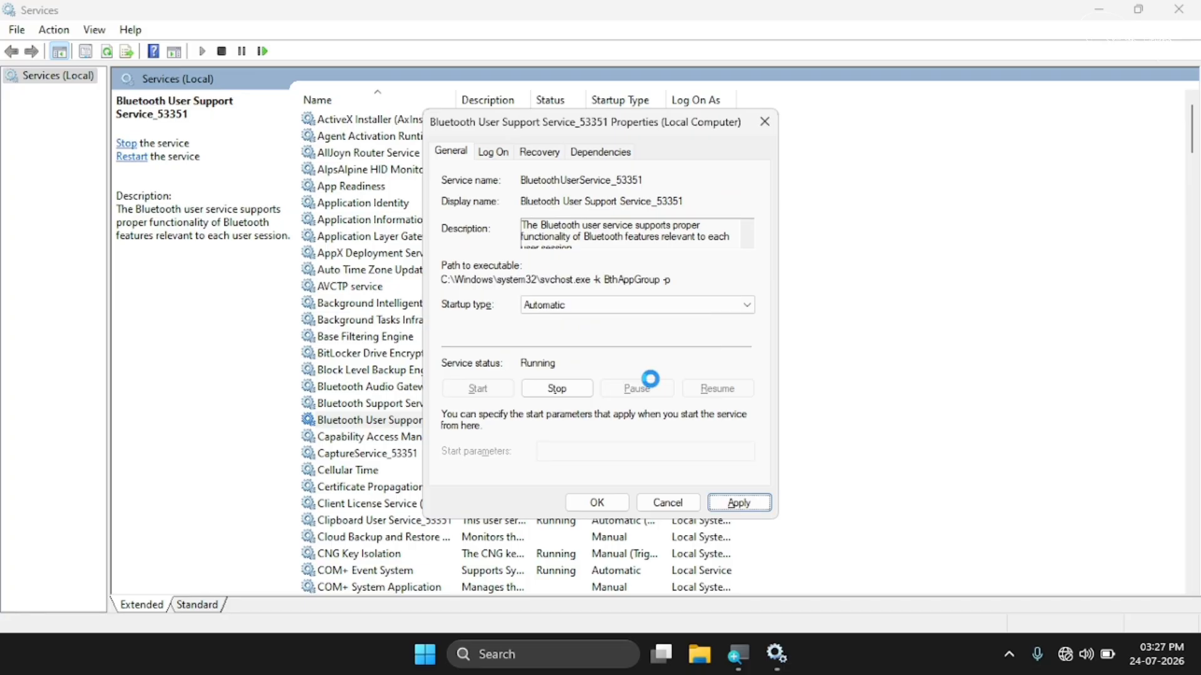
click(598, 501)
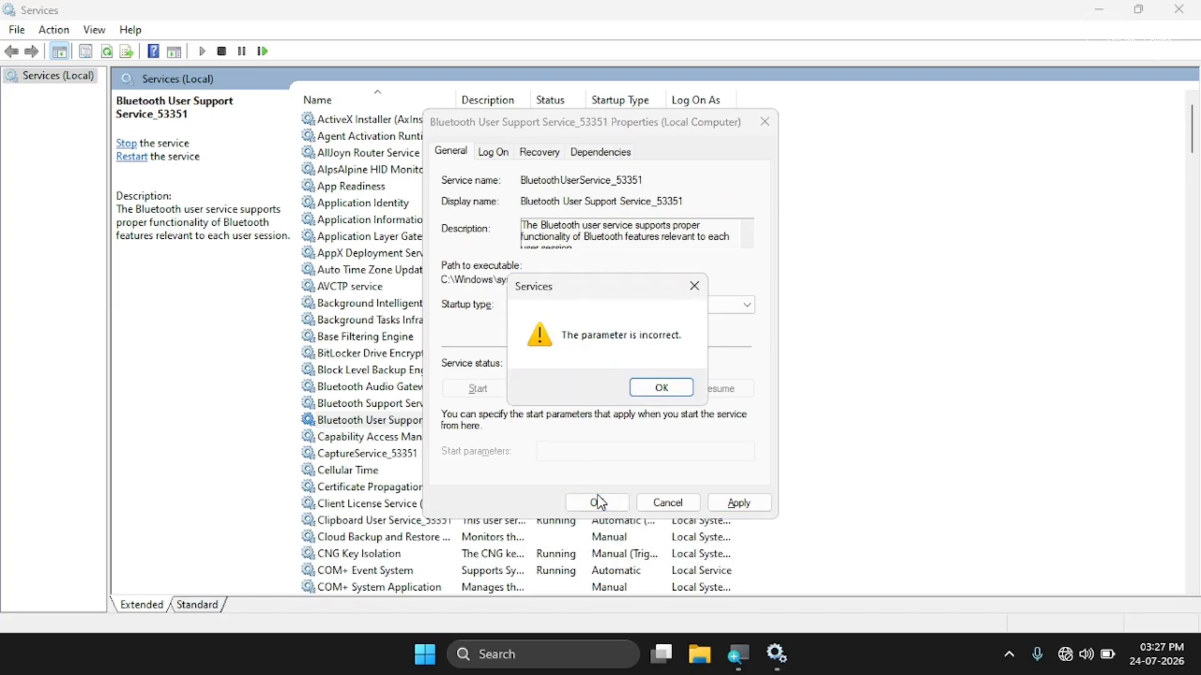
click(693, 283)
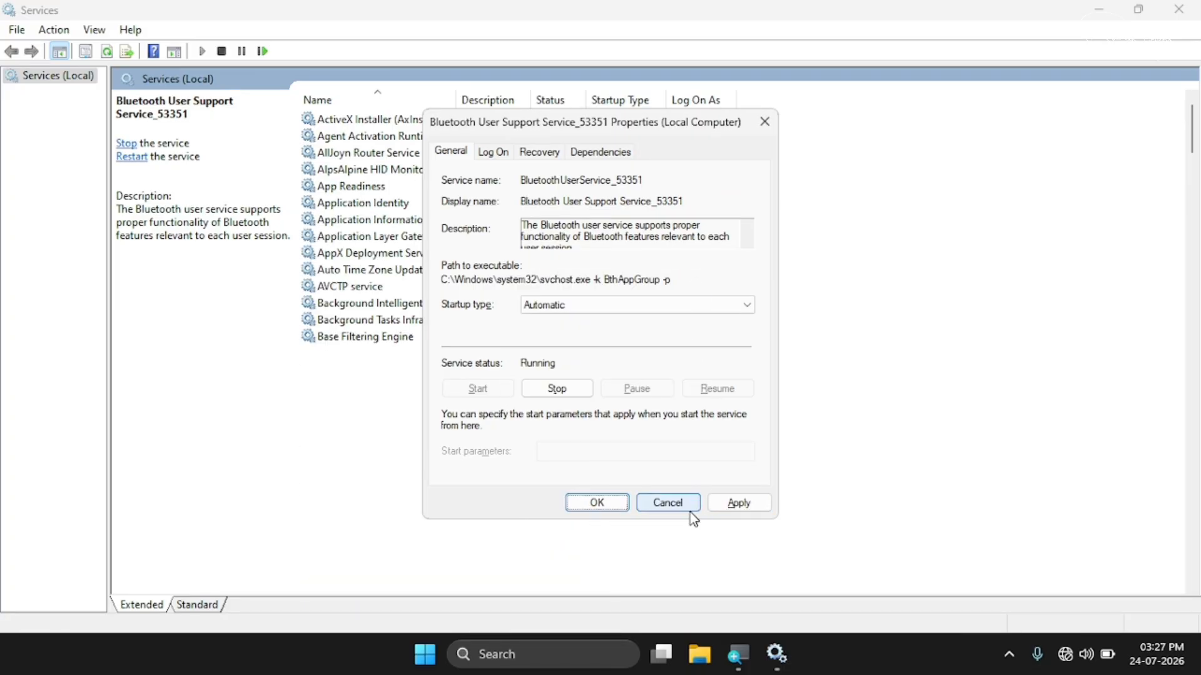
click(666, 503)
click(550, 420)
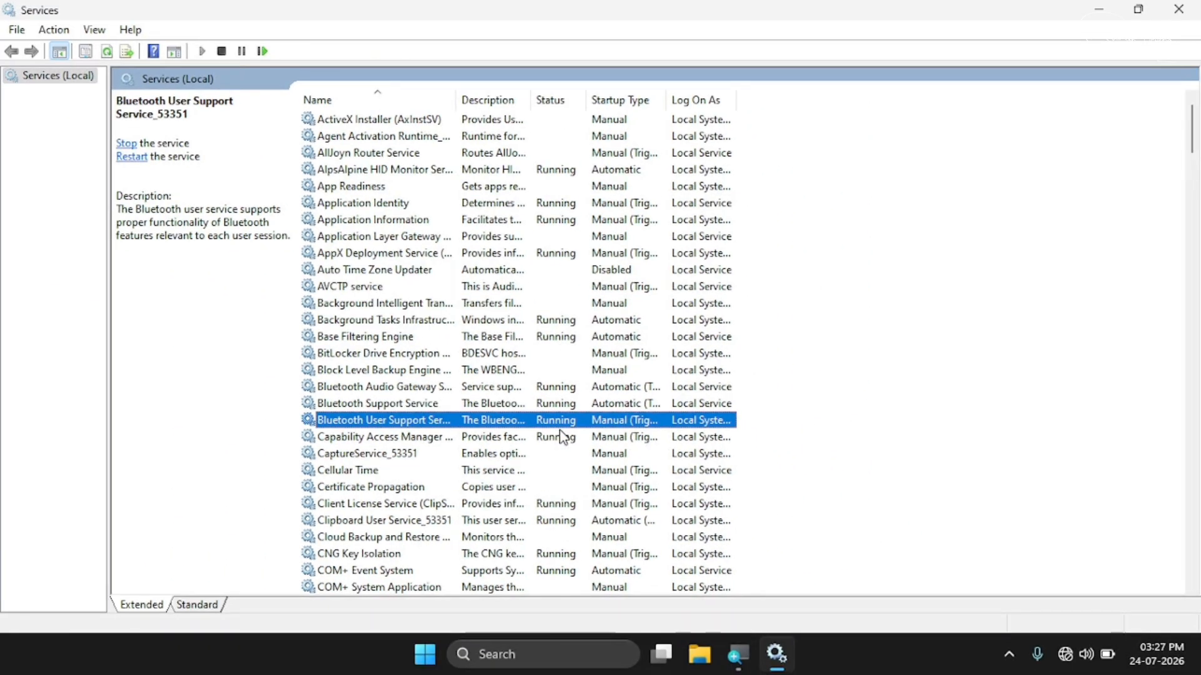
click(1179, 9)
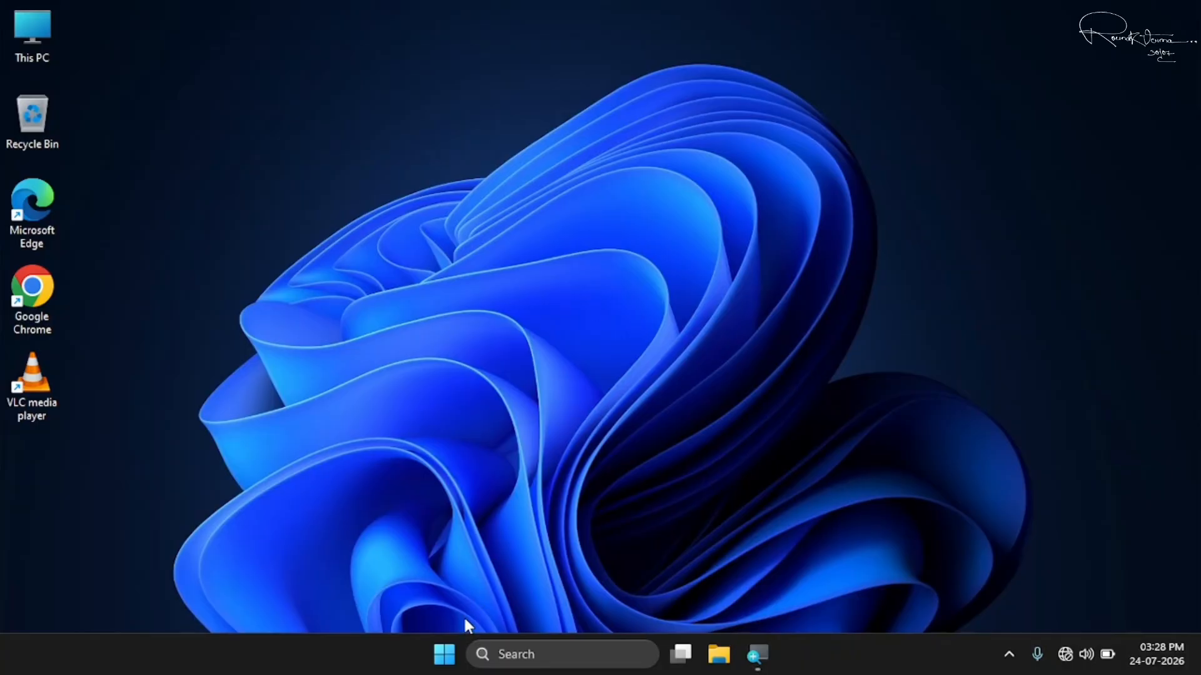
Step: Open Device Manager and expand the Bluetooth category
right_click(452, 649)
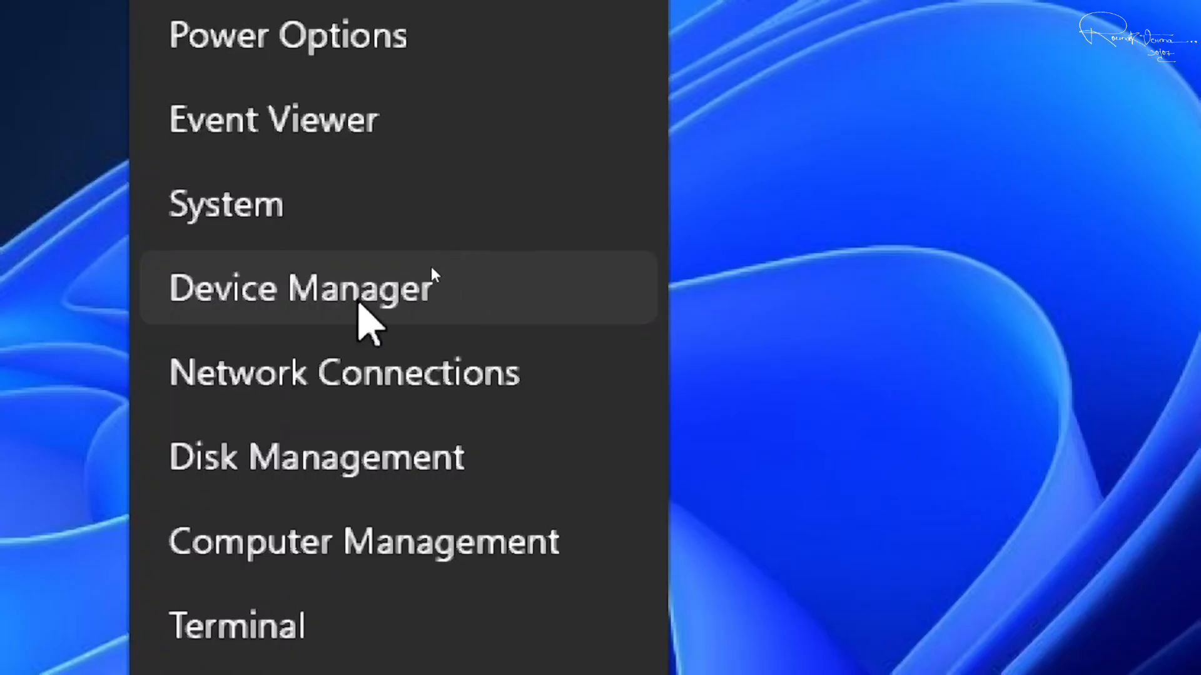
click(430, 269)
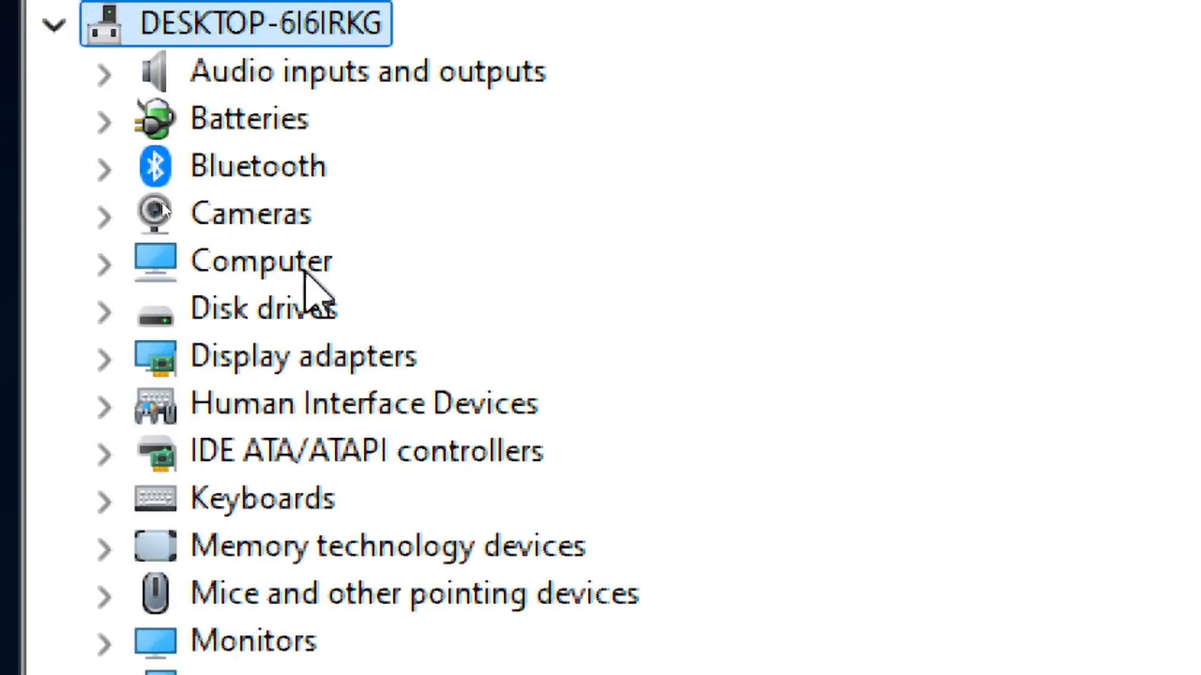
click(250, 168)
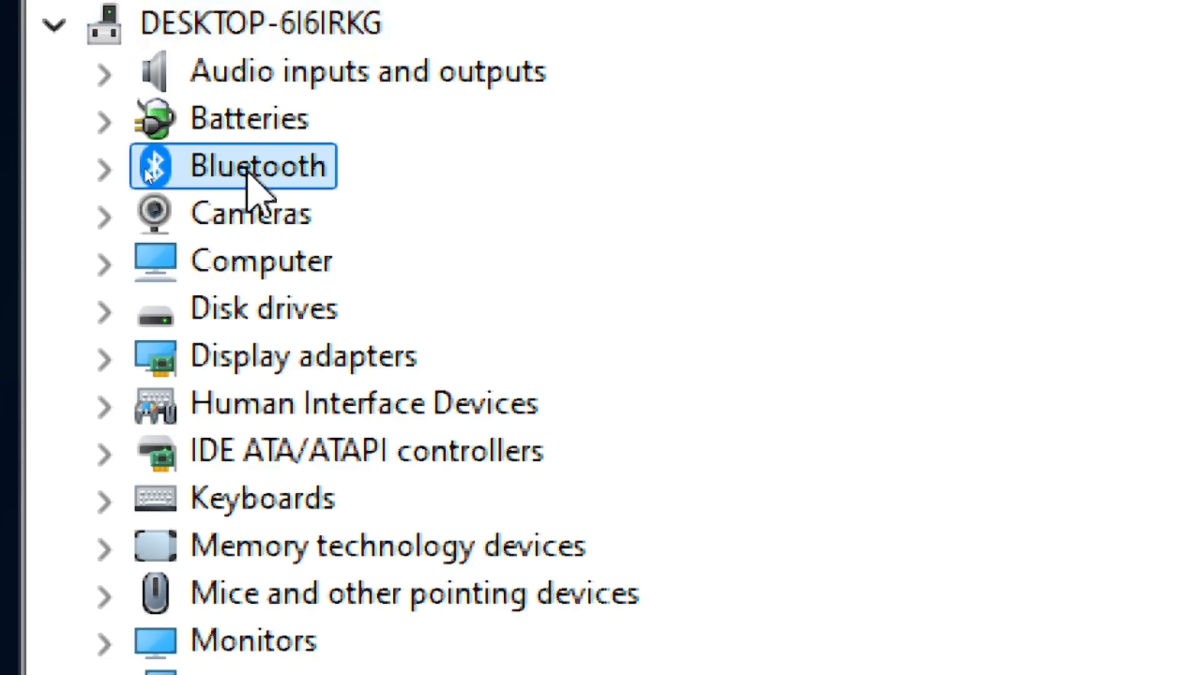
click(104, 169)
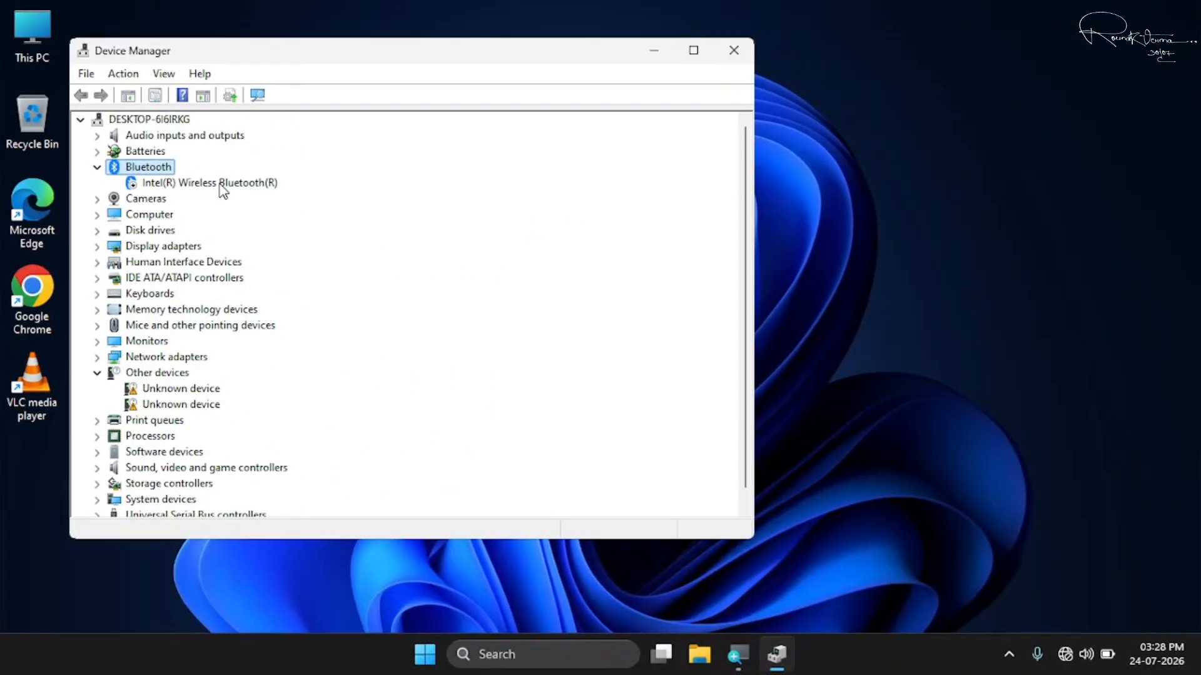
Step: Check the available Wi-Fi networks and search automatically for an updated driver for the Intel(R) Wireless Bluetooth(R) device
click(223, 183)
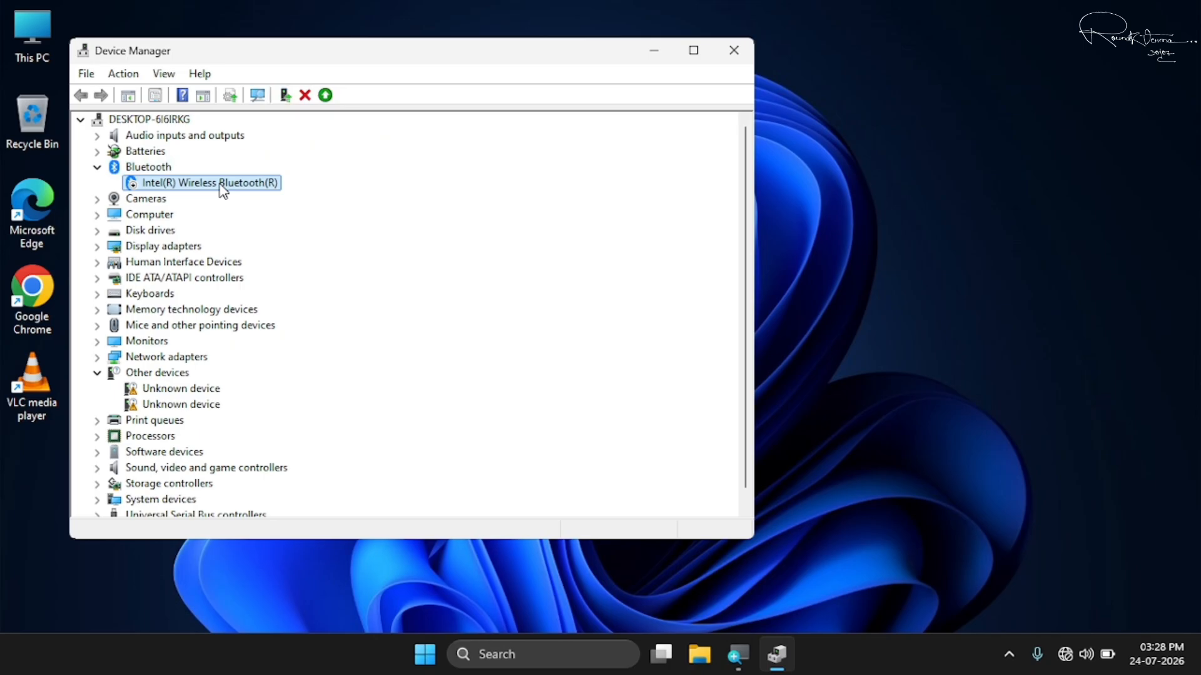
right_click(223, 191)
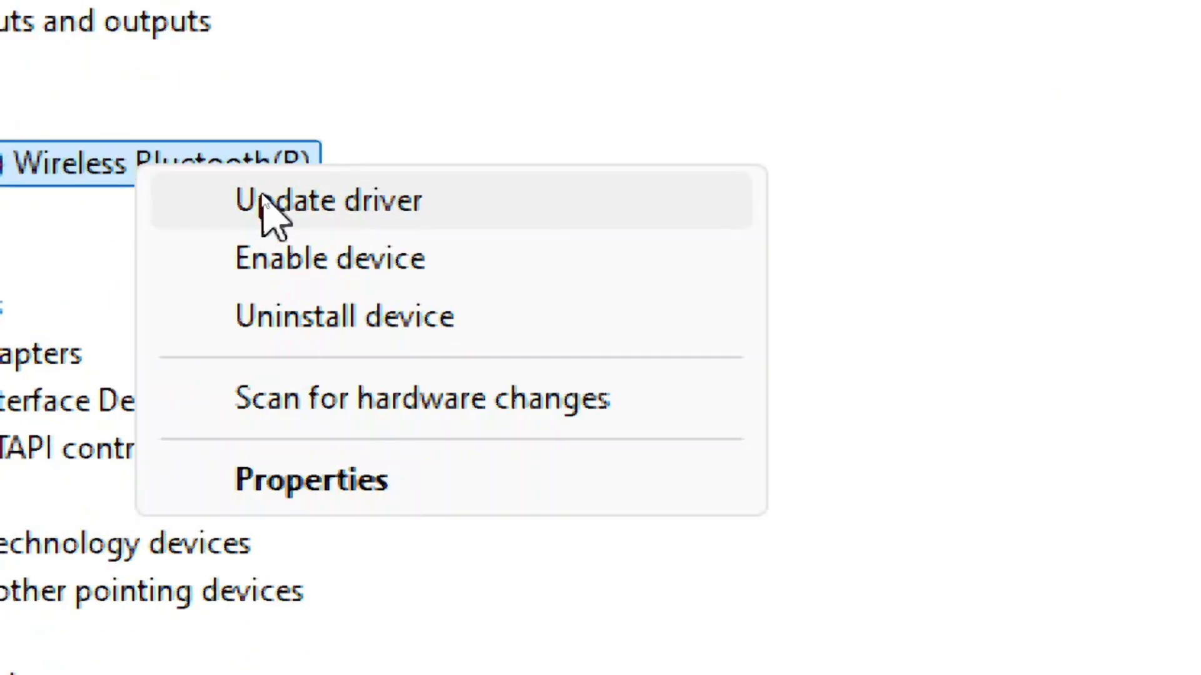
click(280, 195)
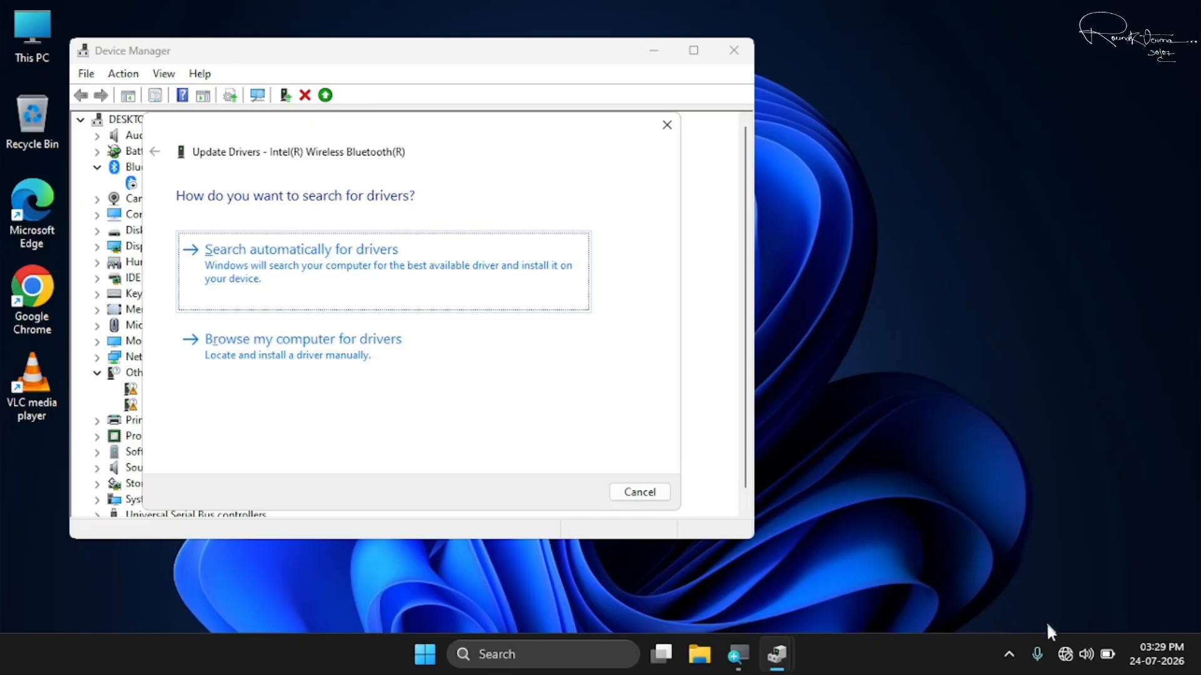
click(1066, 654)
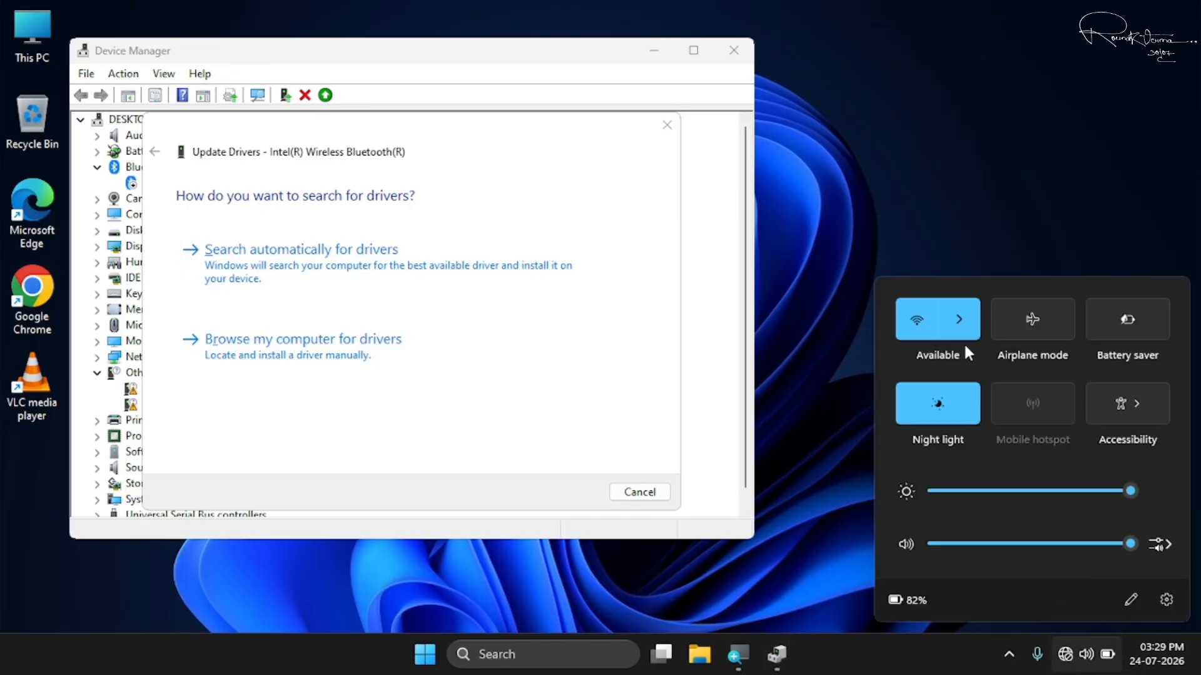
click(958, 320)
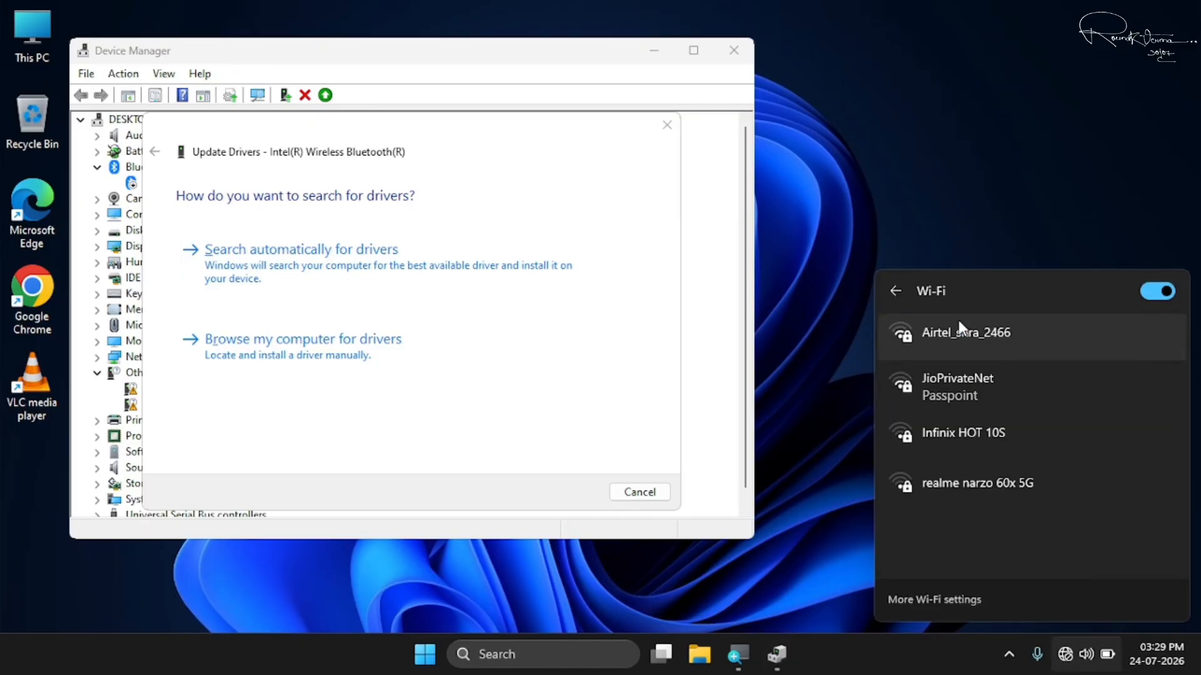
click(985, 163)
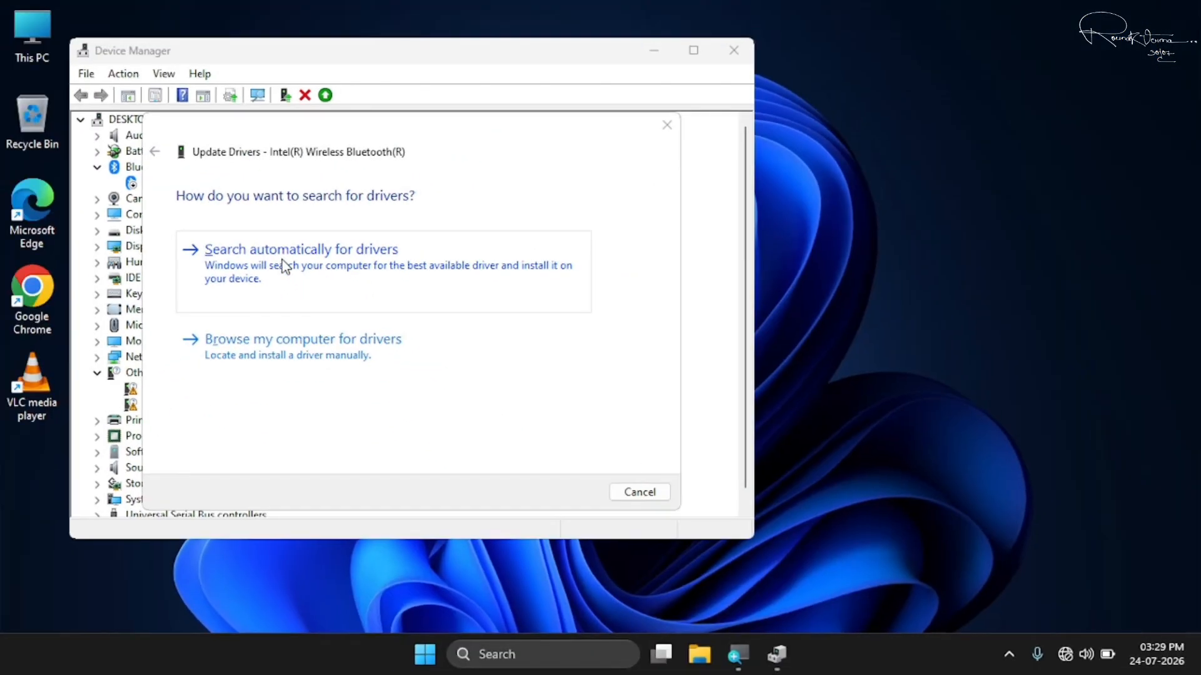
click(285, 267)
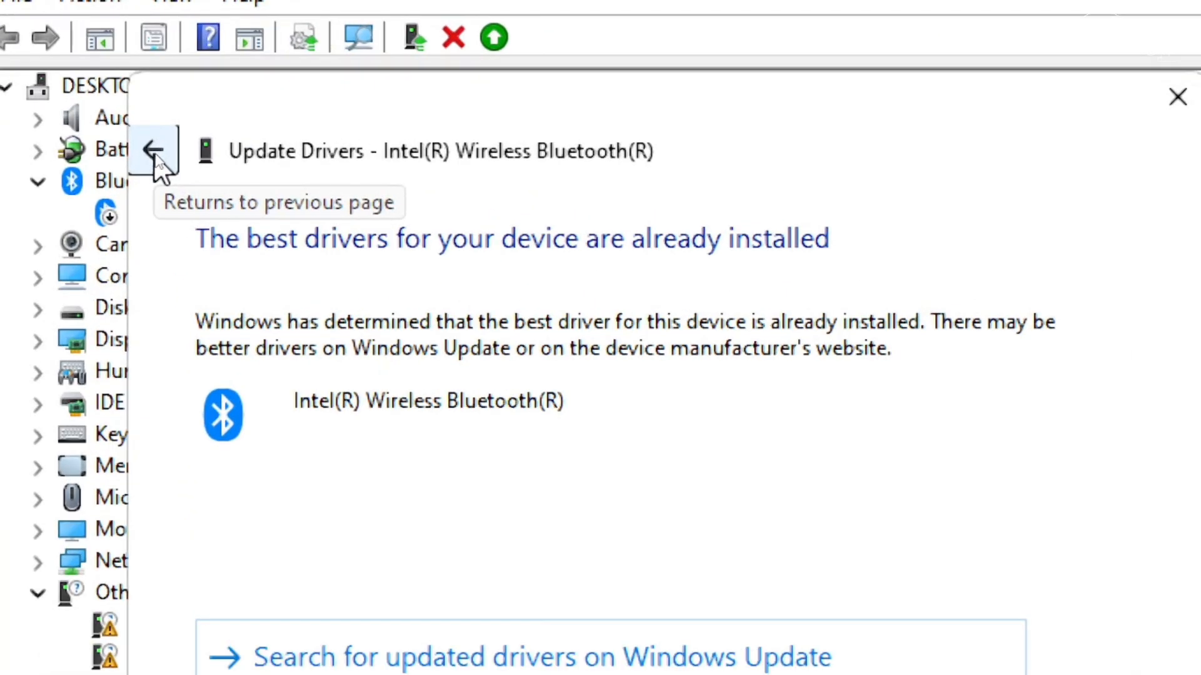
Step: Try to pick the Intel(R) Wireless Bluetooth(R) driver from the list of available drivers on the computer
click(156, 153)
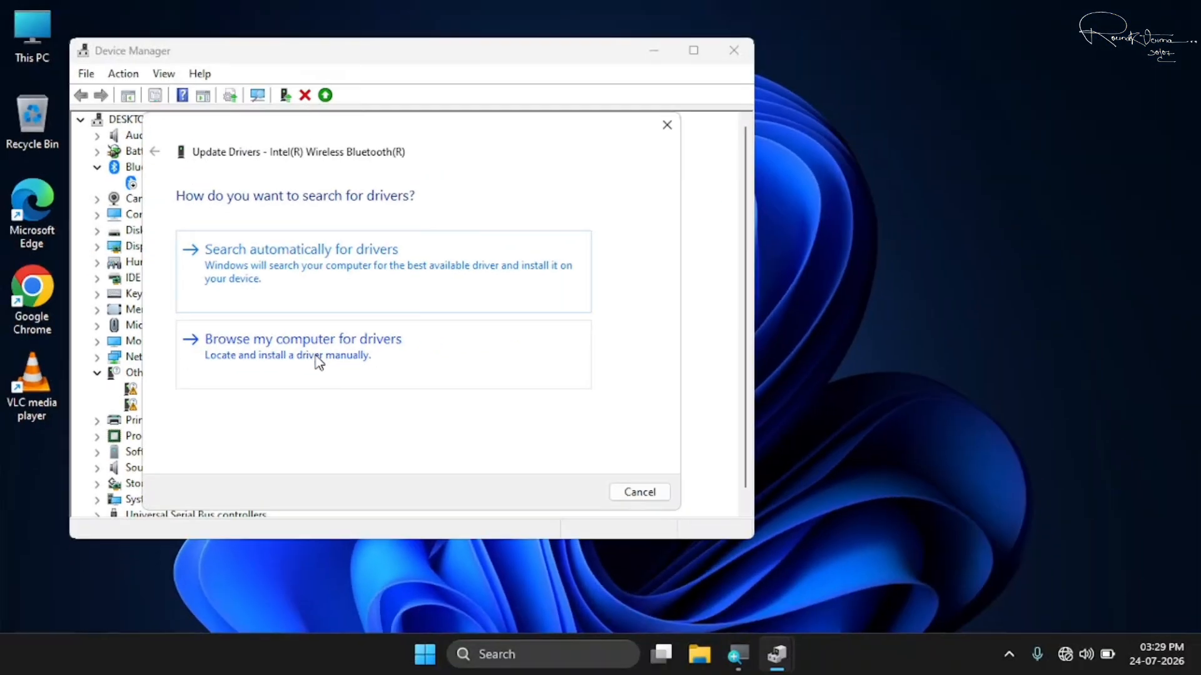
click(319, 362)
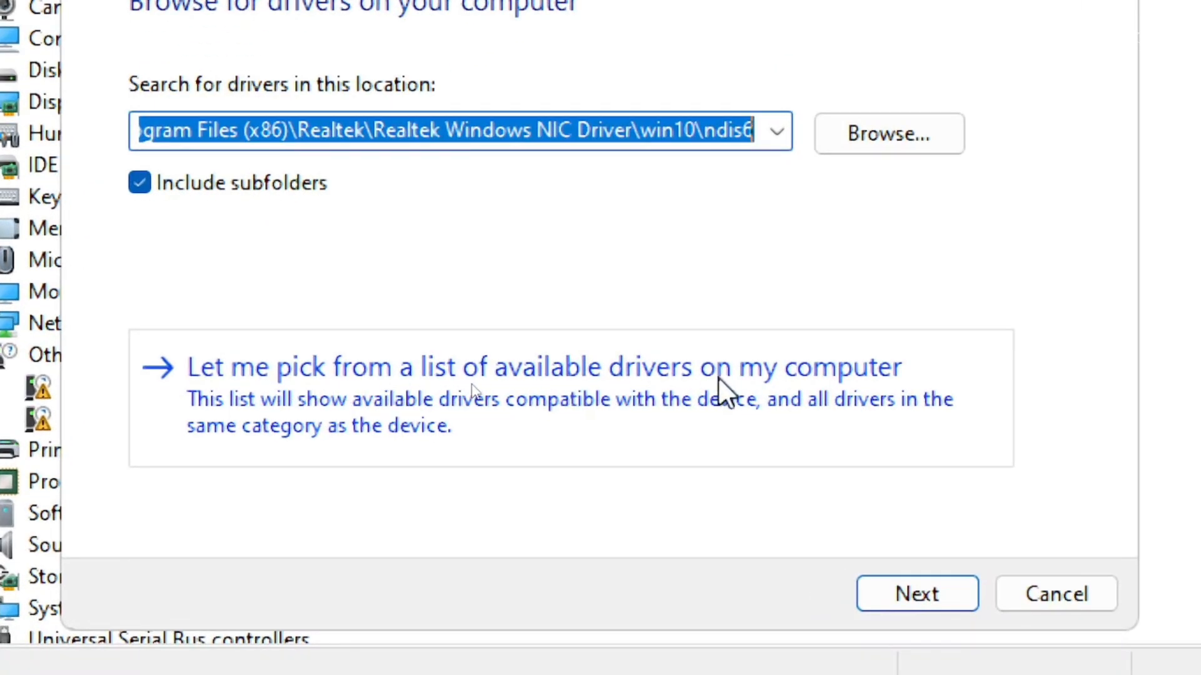
click(758, 374)
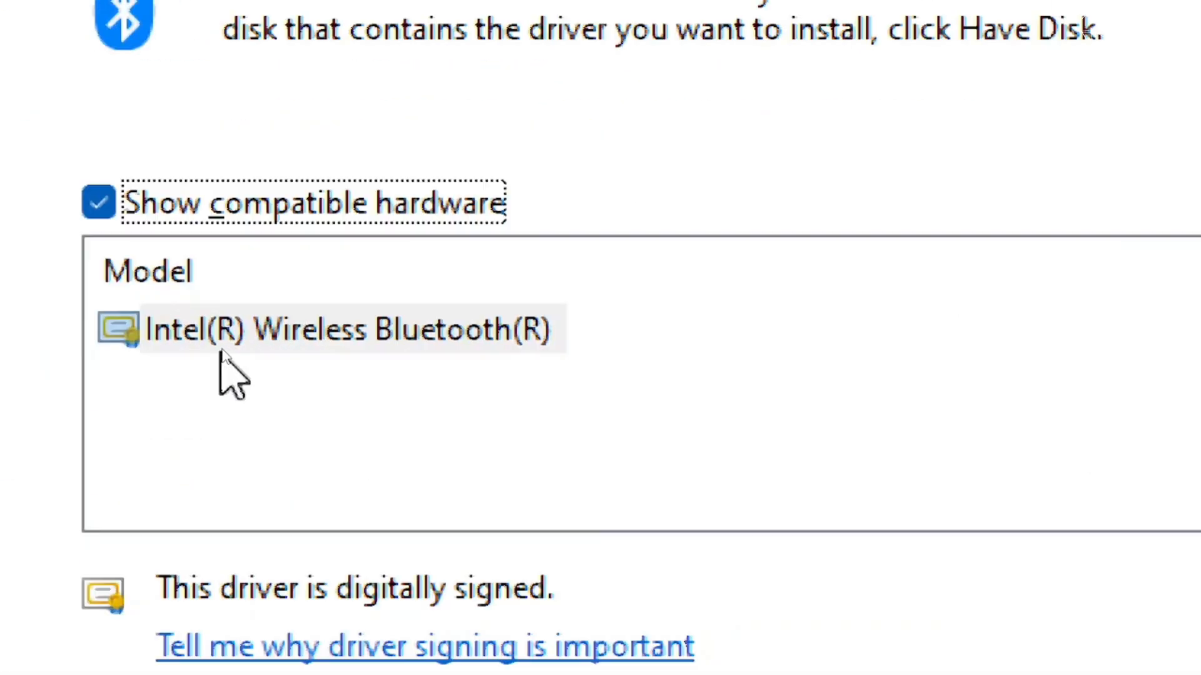
click(325, 332)
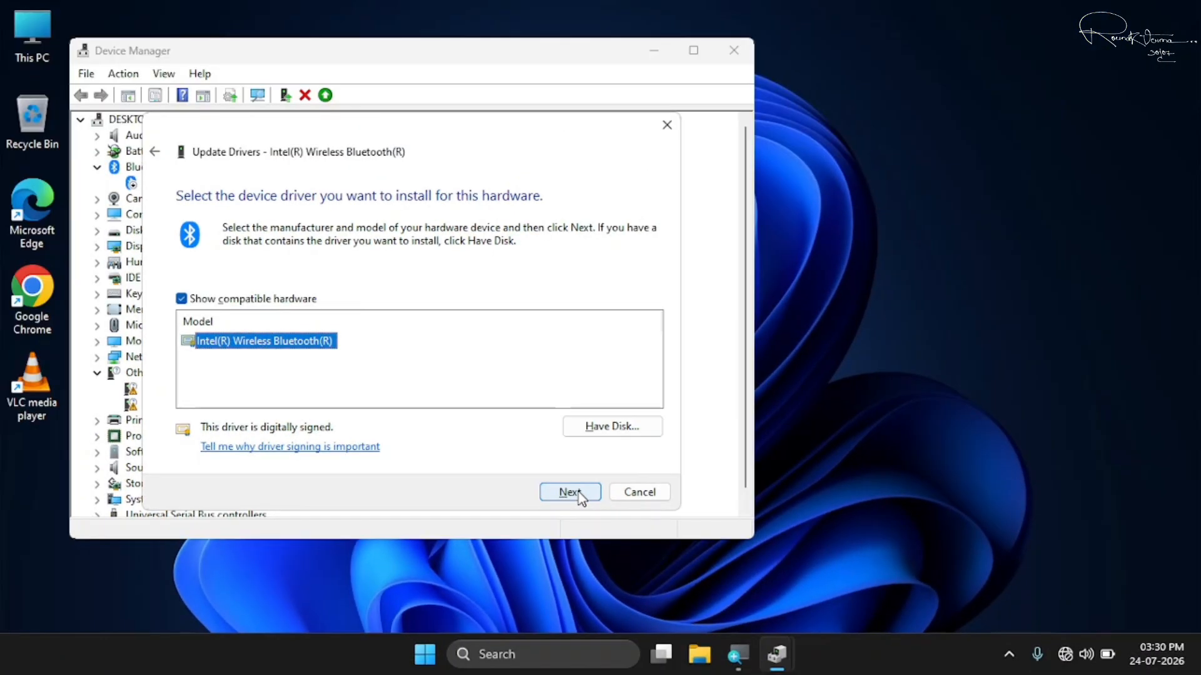
click(627, 494)
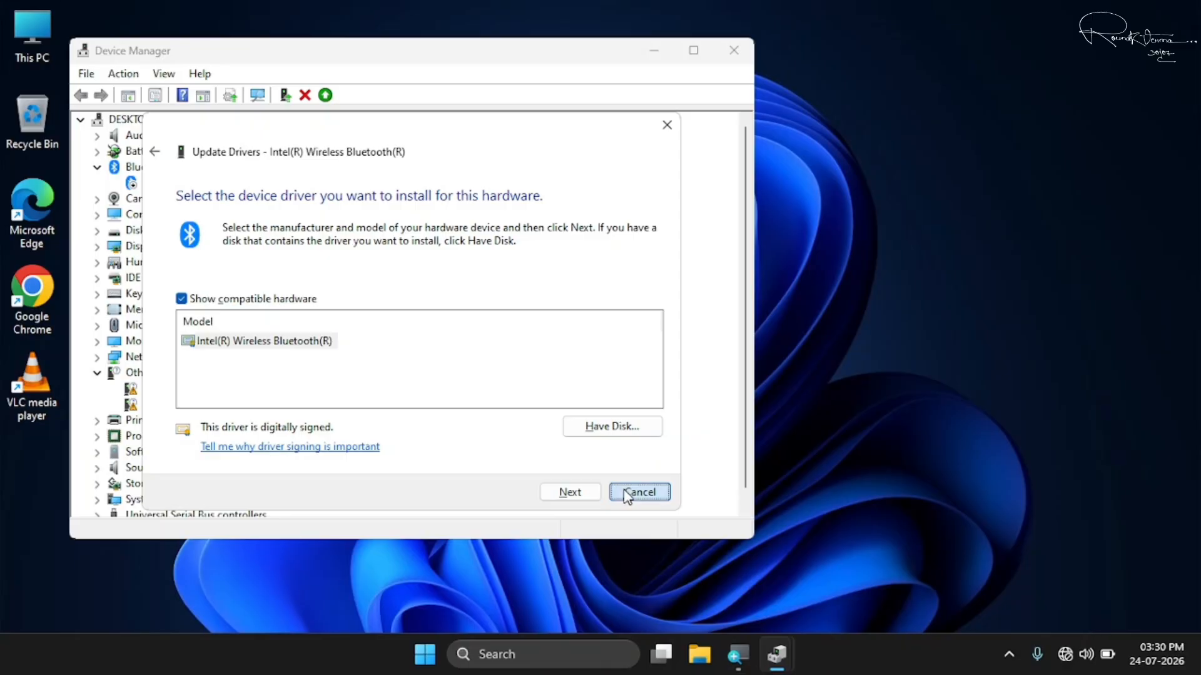
Step: Check the quick settings for a Bluetooth toggle, and enable the Intel(R) Wireless Bluetooth(R) device in Device Manager
click(1065, 660)
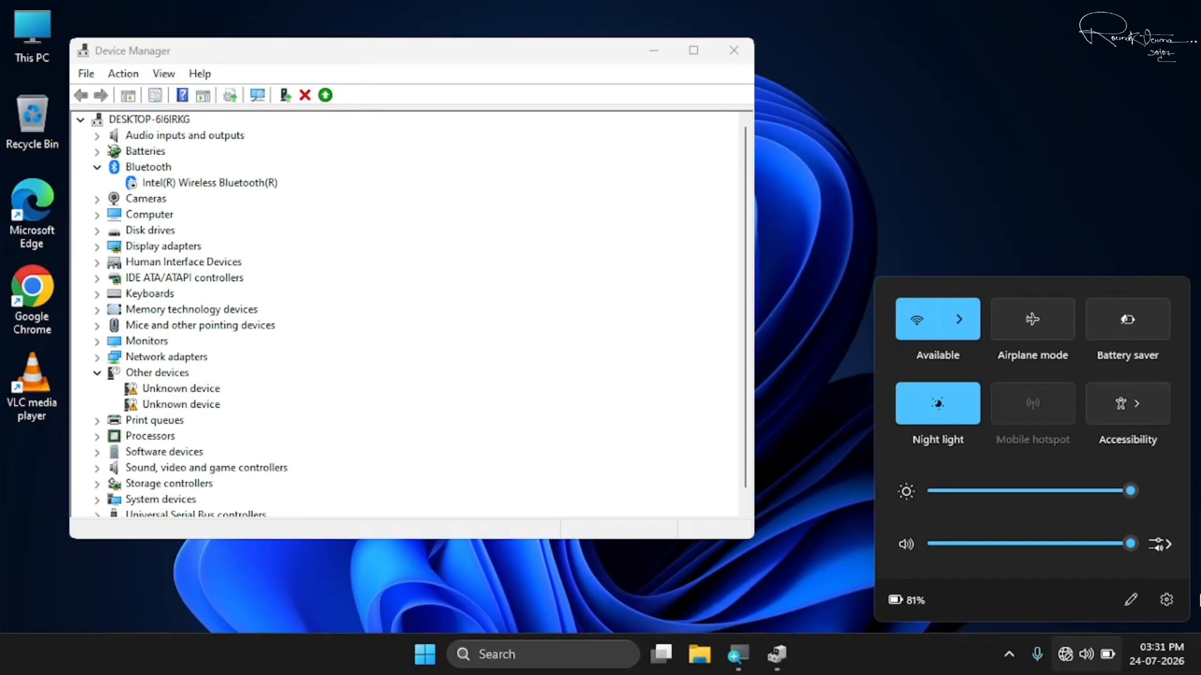
click(830, 484)
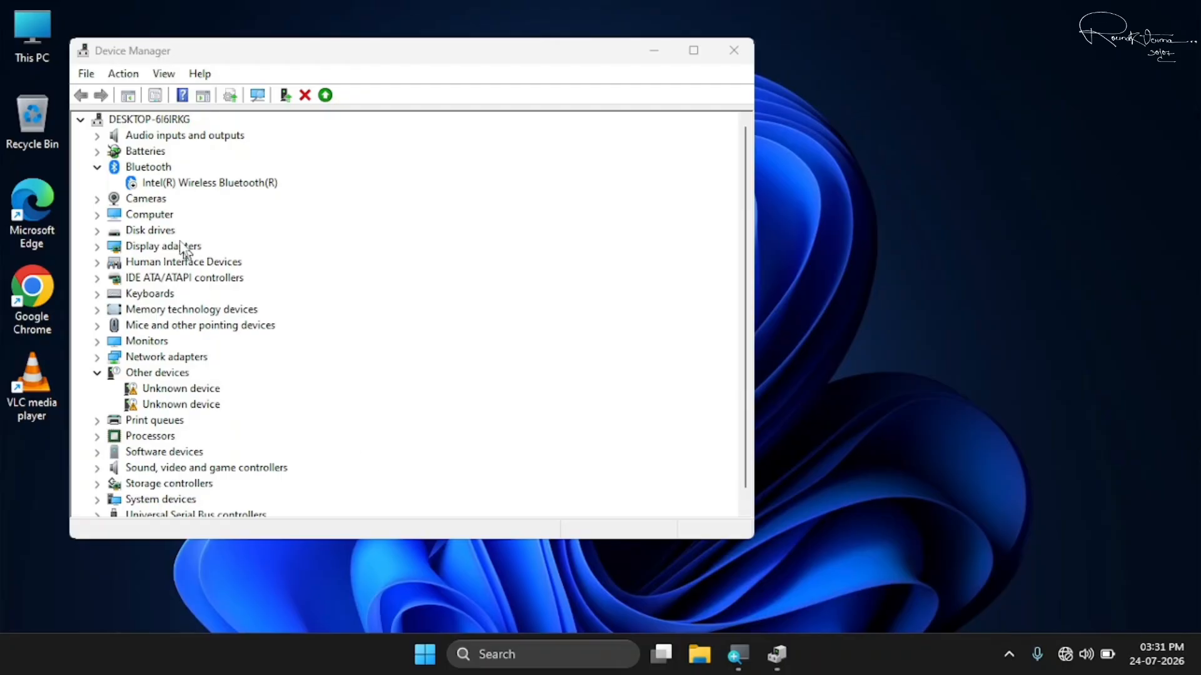
click(186, 186)
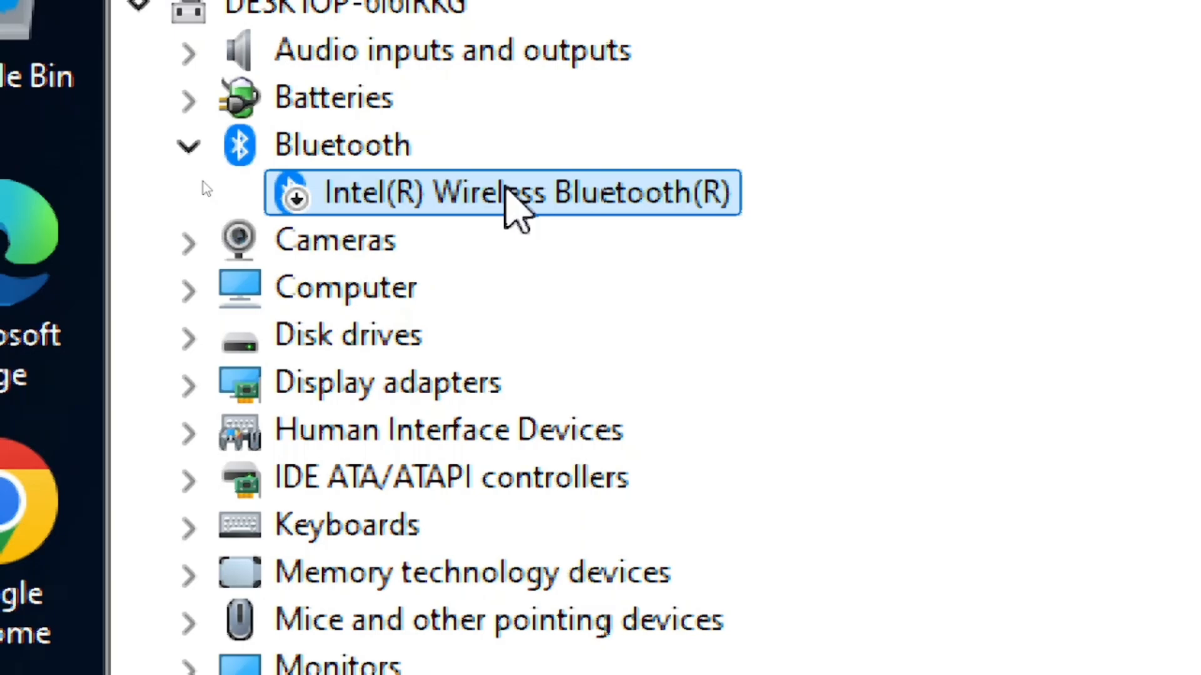
right_click(508, 189)
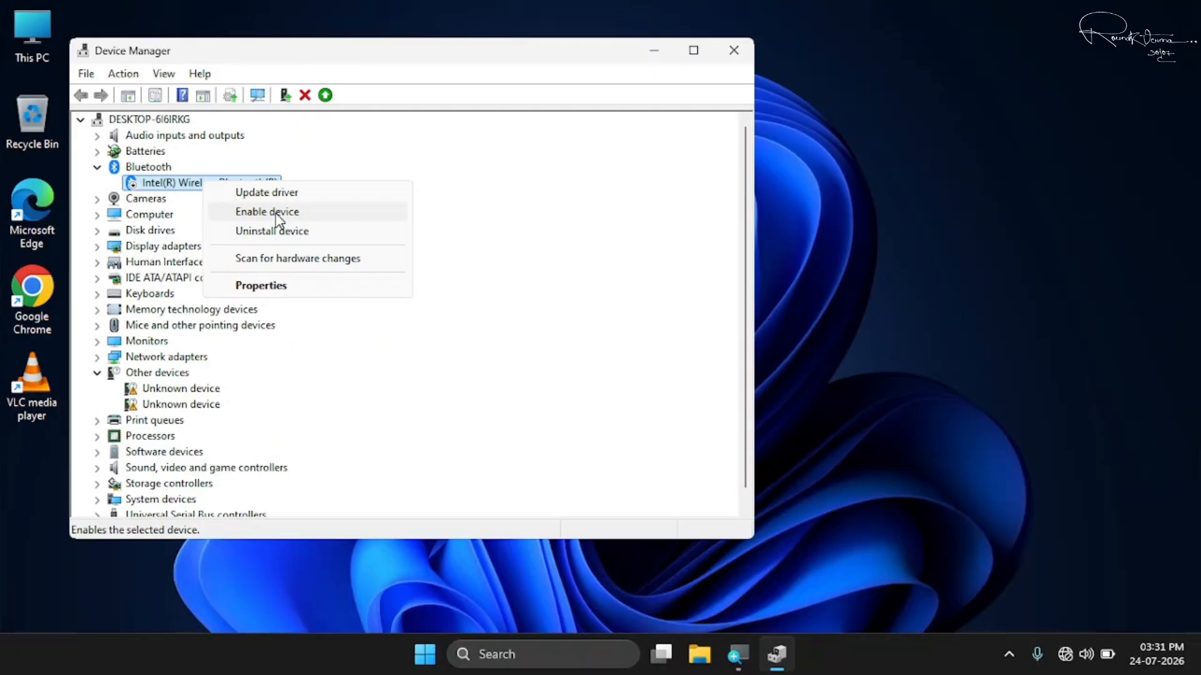
click(267, 211)
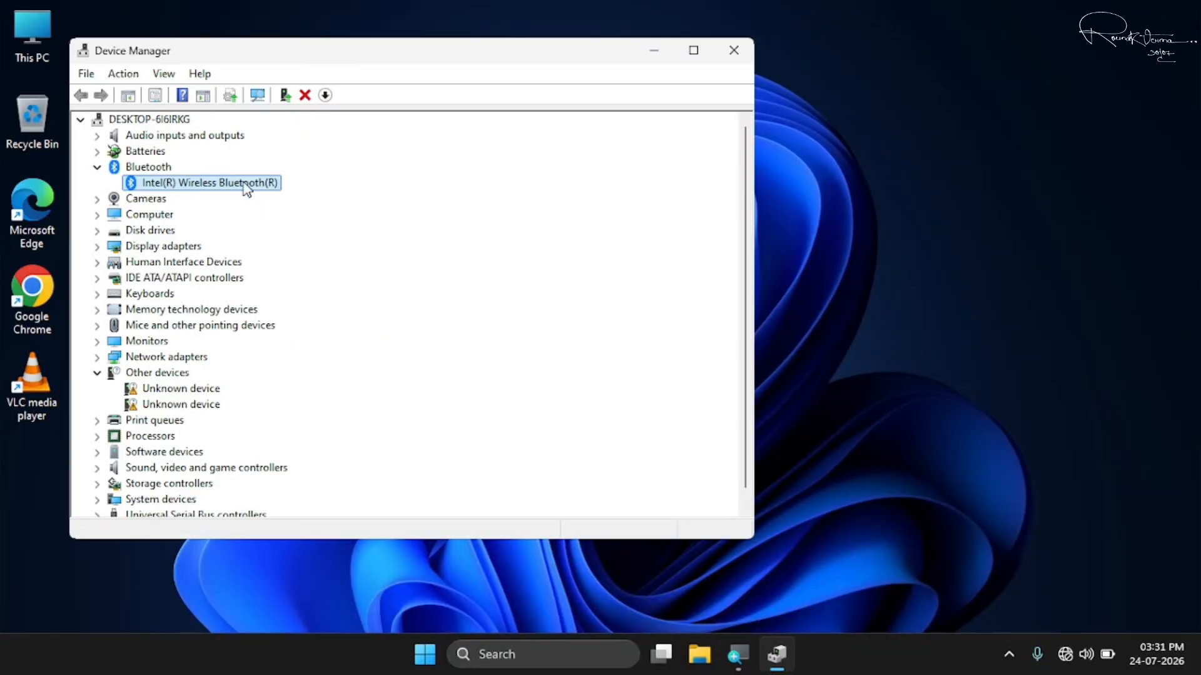
click(732, 48)
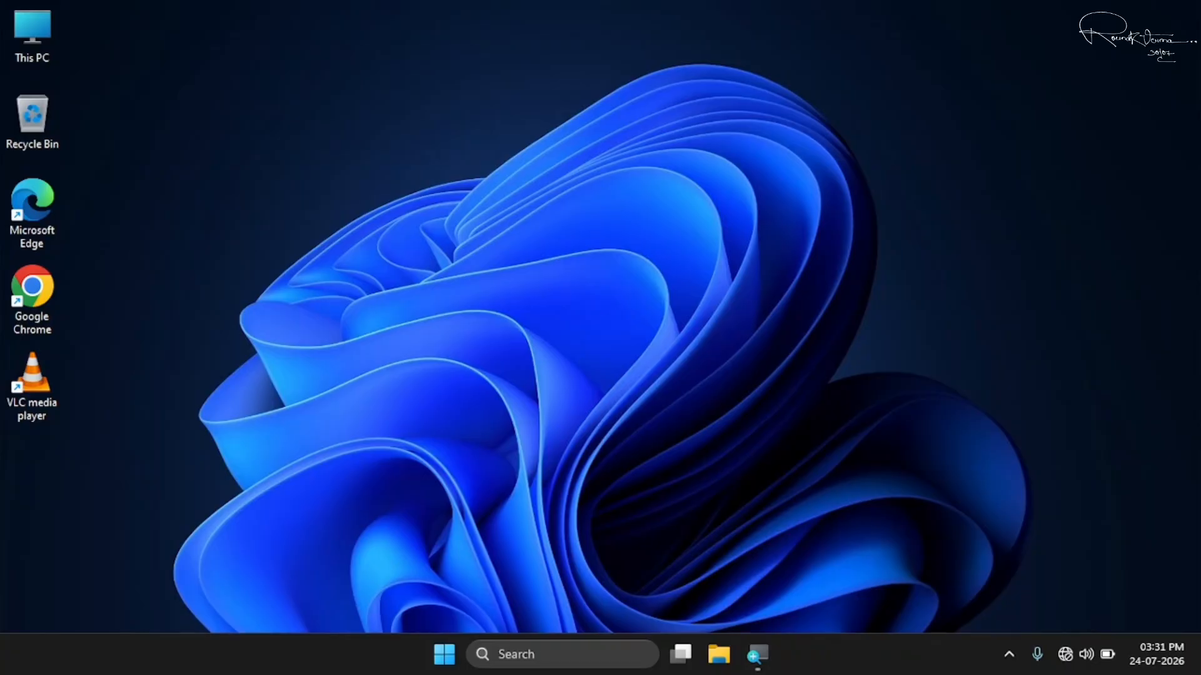
Step: Search Windows for "contro" and open Control Panel
click(544, 655)
text(con)
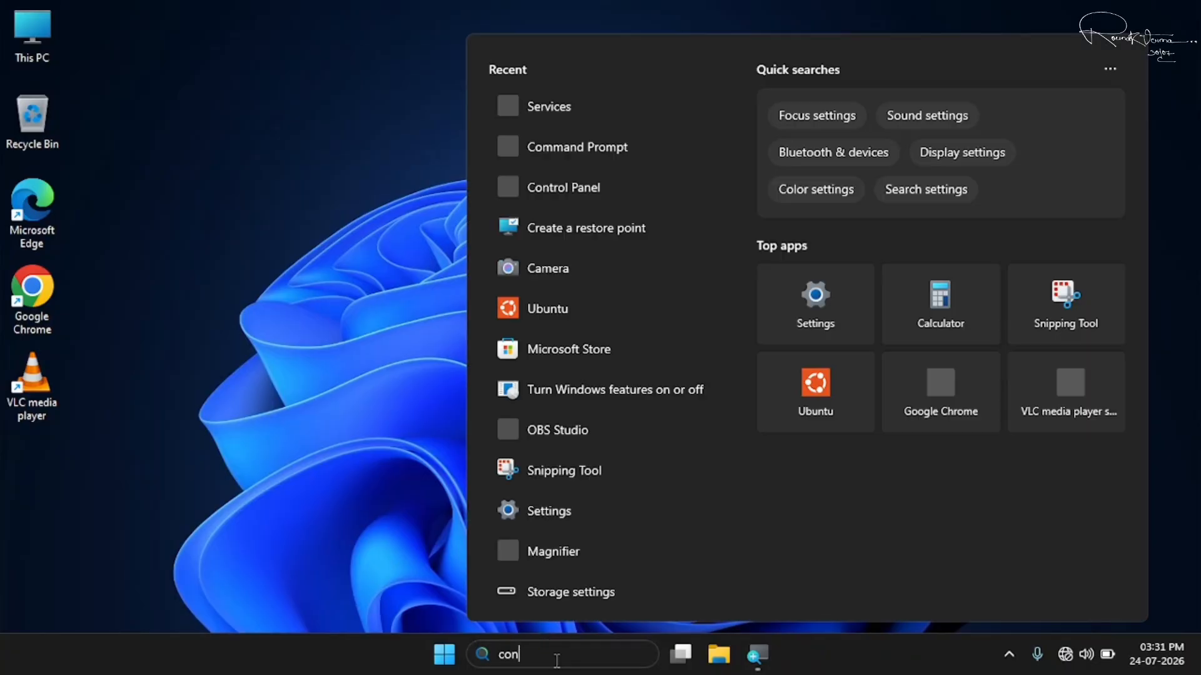
text(tro)
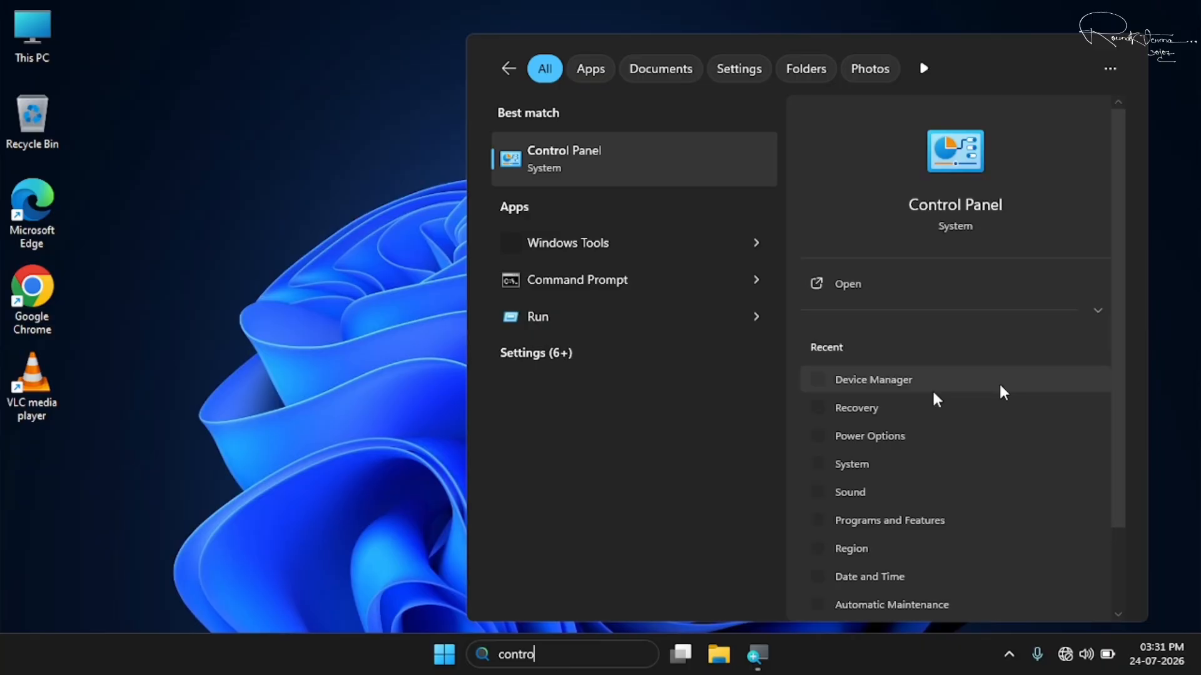
click(869, 288)
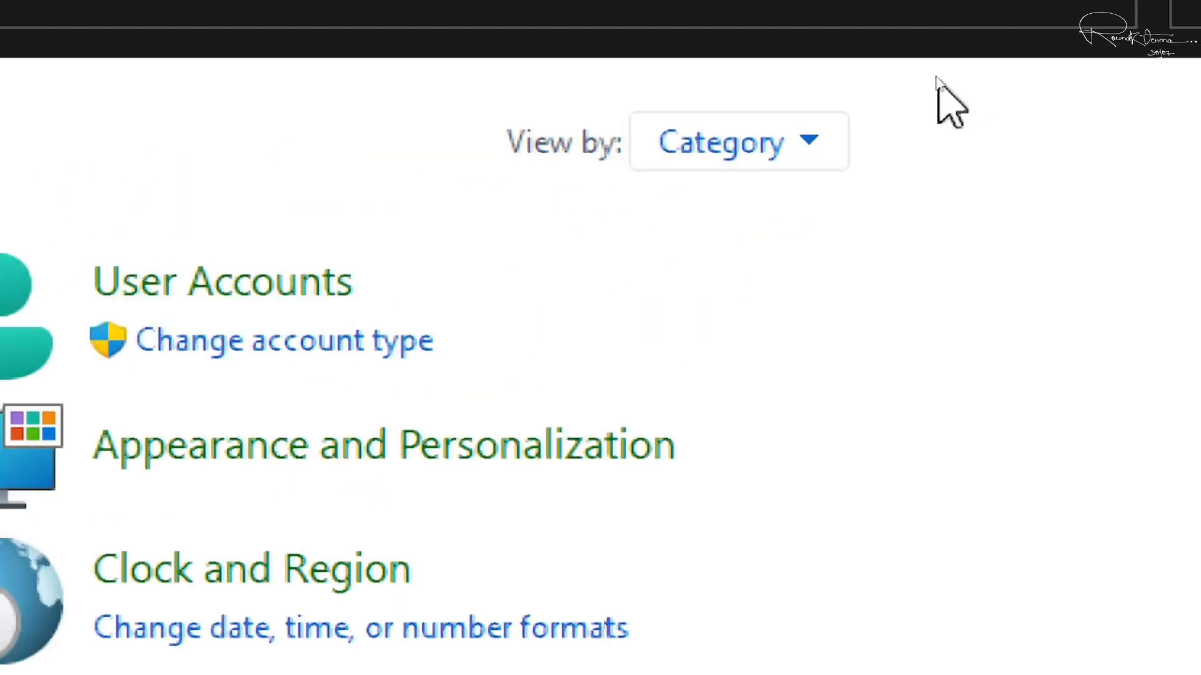
Step: Switch the Control Panel view to Large icons and open Recovery
click(804, 145)
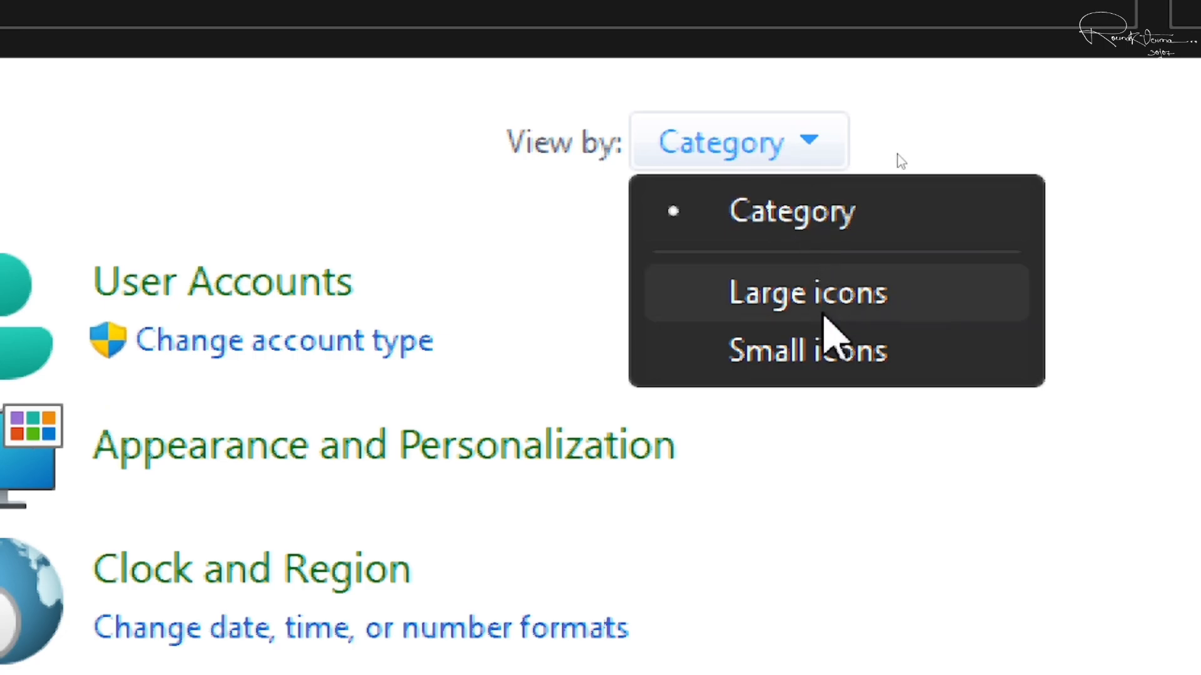
click(823, 312)
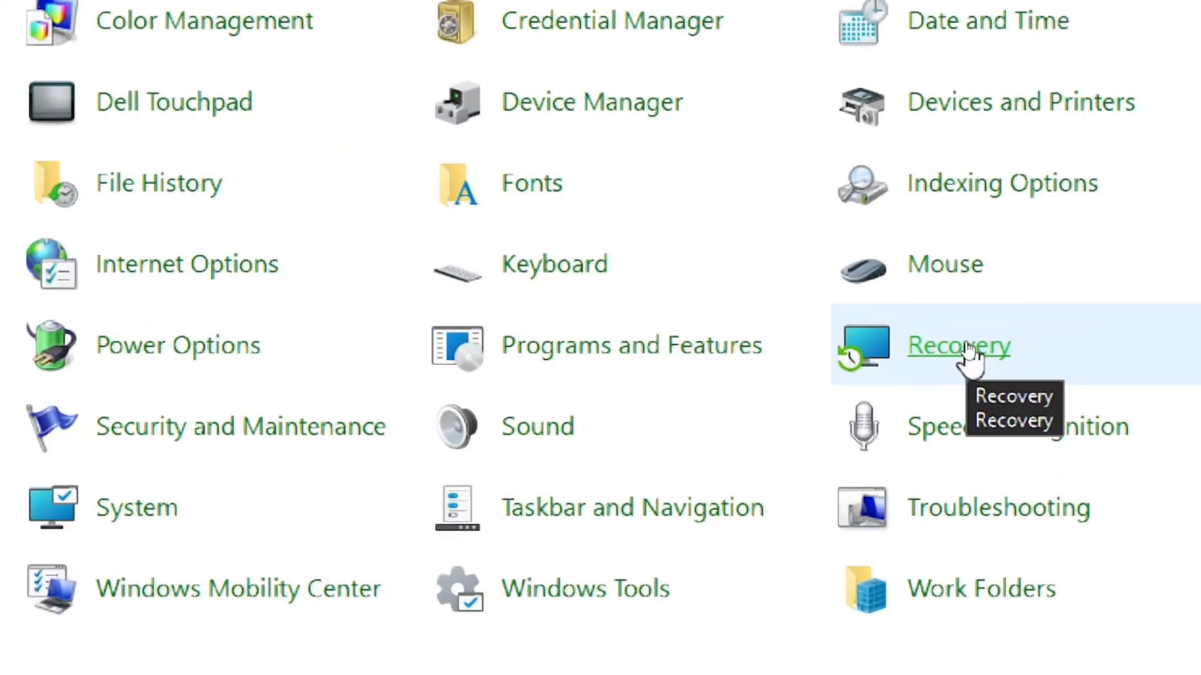
click(968, 353)
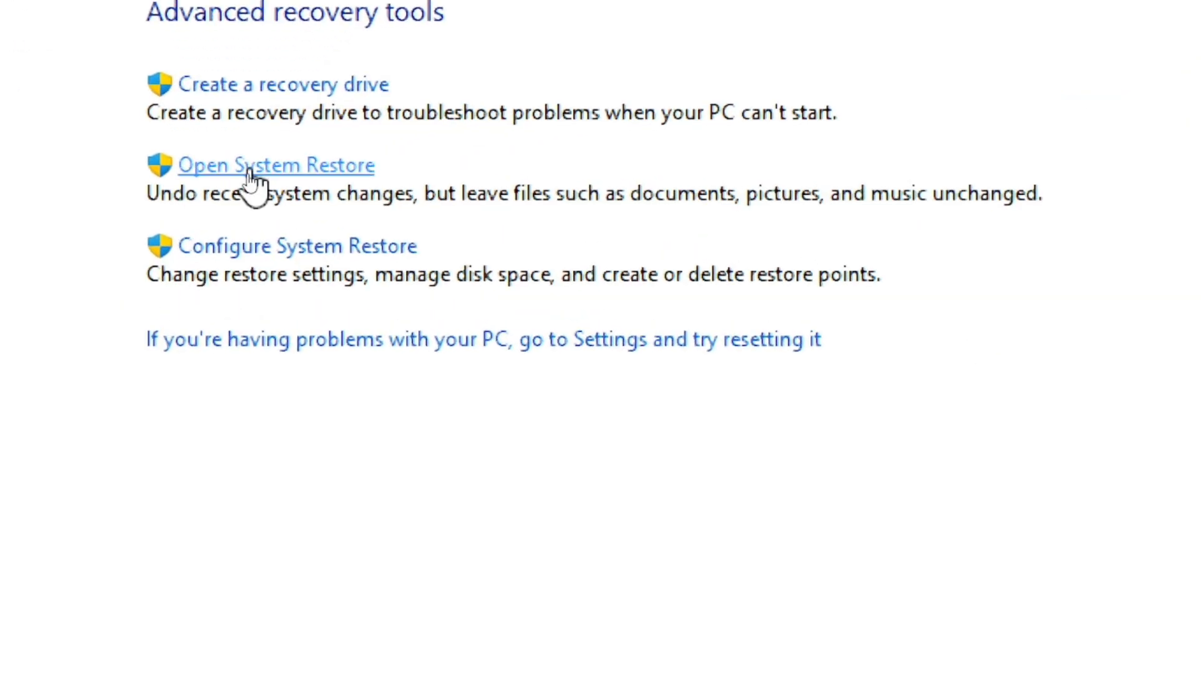
click(250, 176)
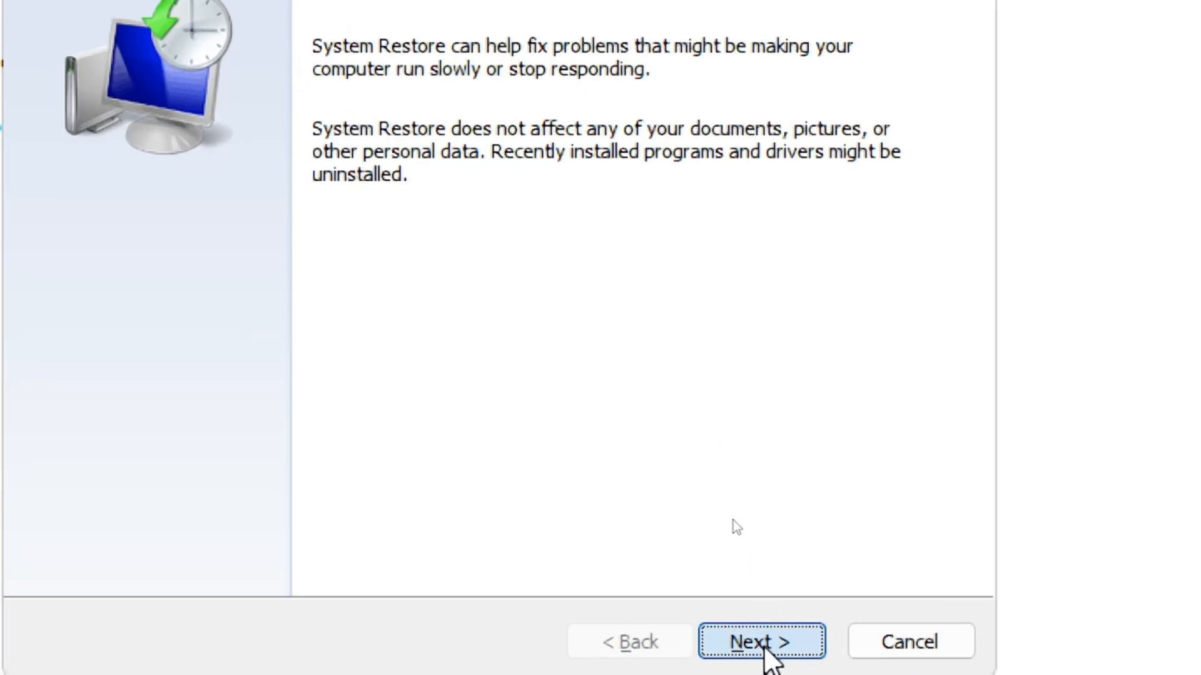
click(767, 650)
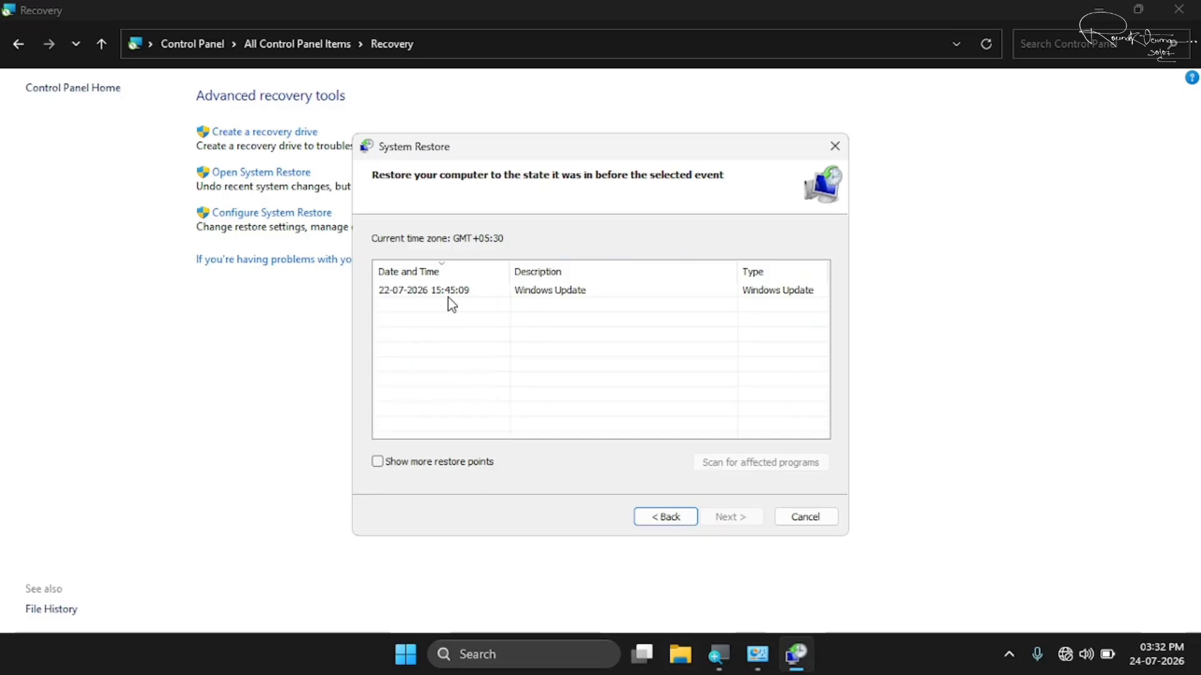
click(449, 292)
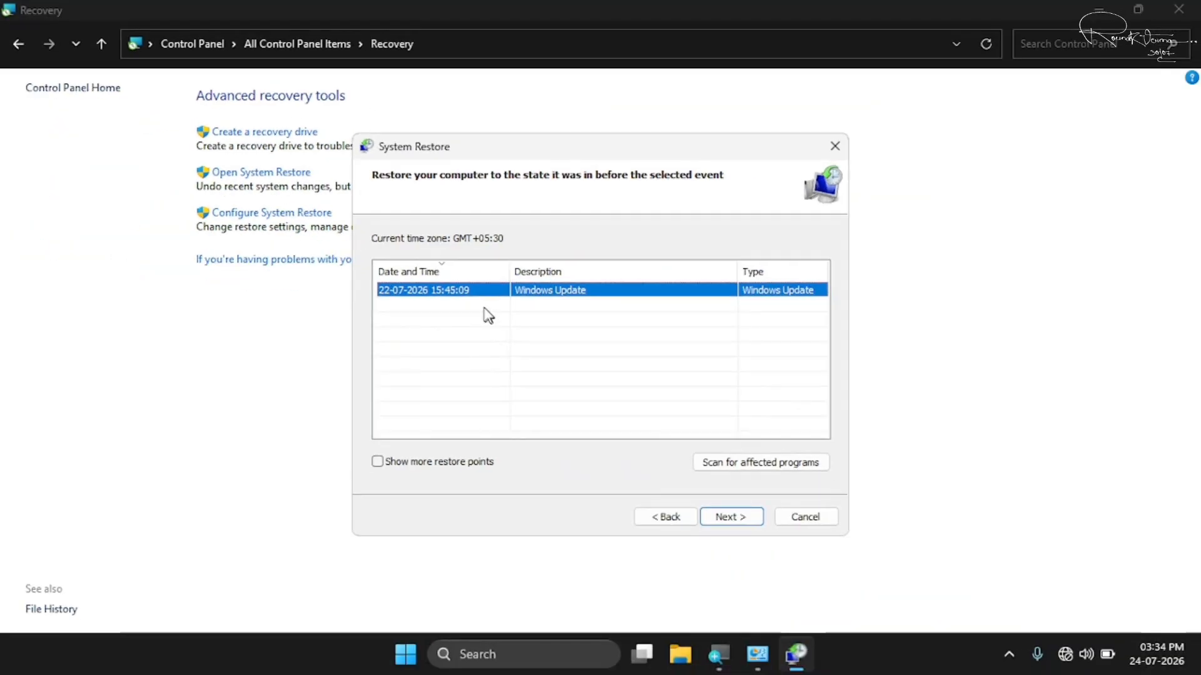
click(730, 516)
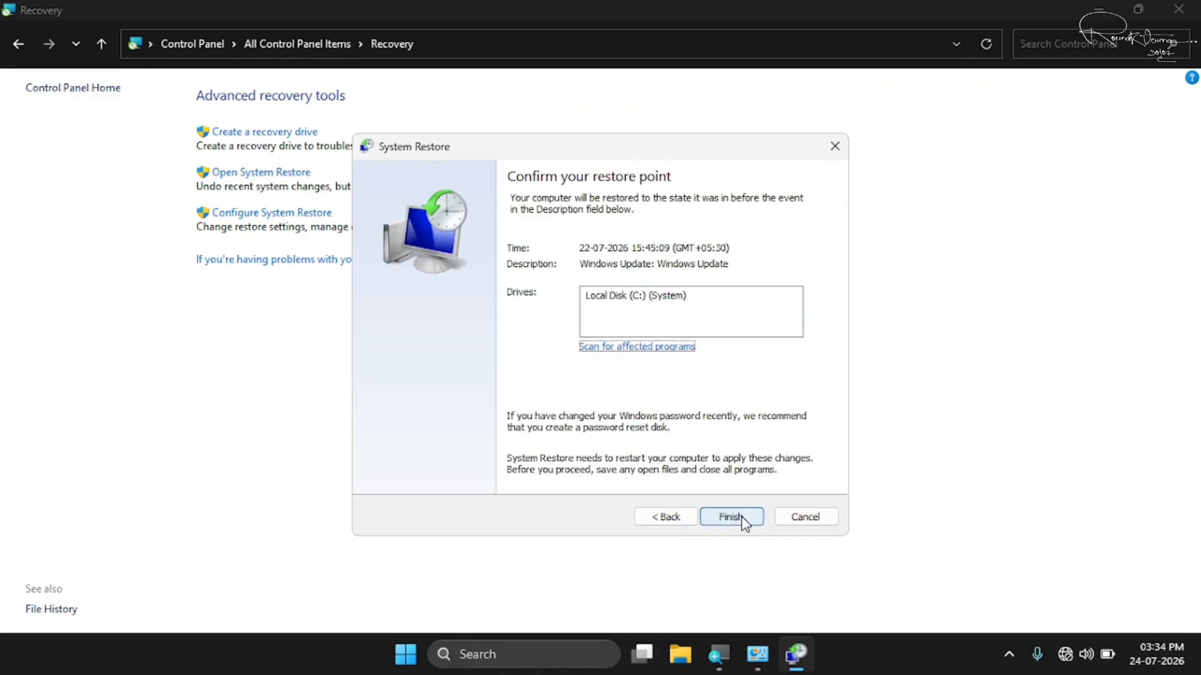
Step: Check the Local Disk (C:) (System) entry in the restore confirmation, cancel System Restore, and close the Recovery window
click(651, 303)
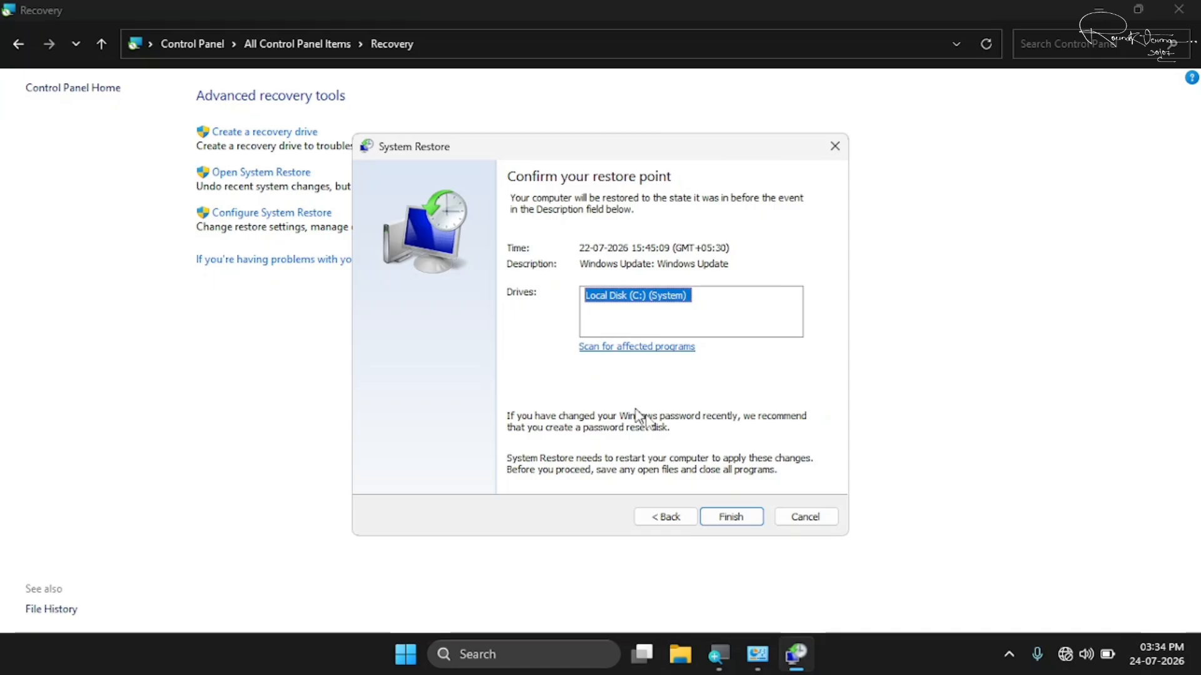
click(808, 518)
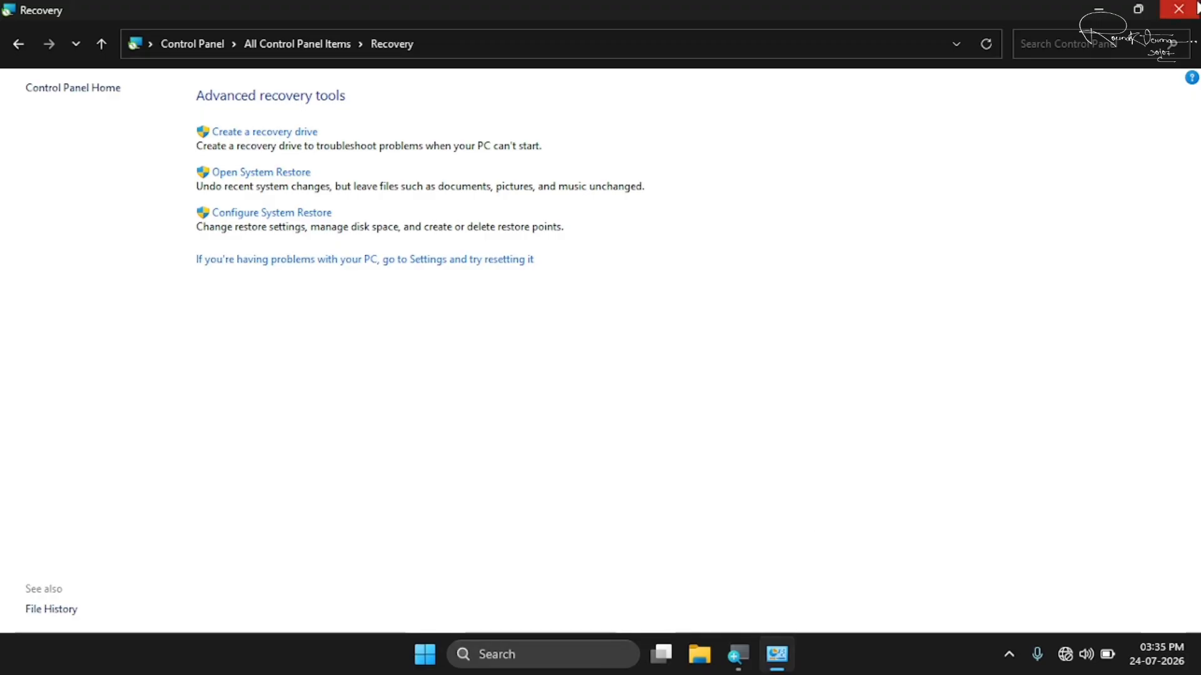
click(1178, 9)
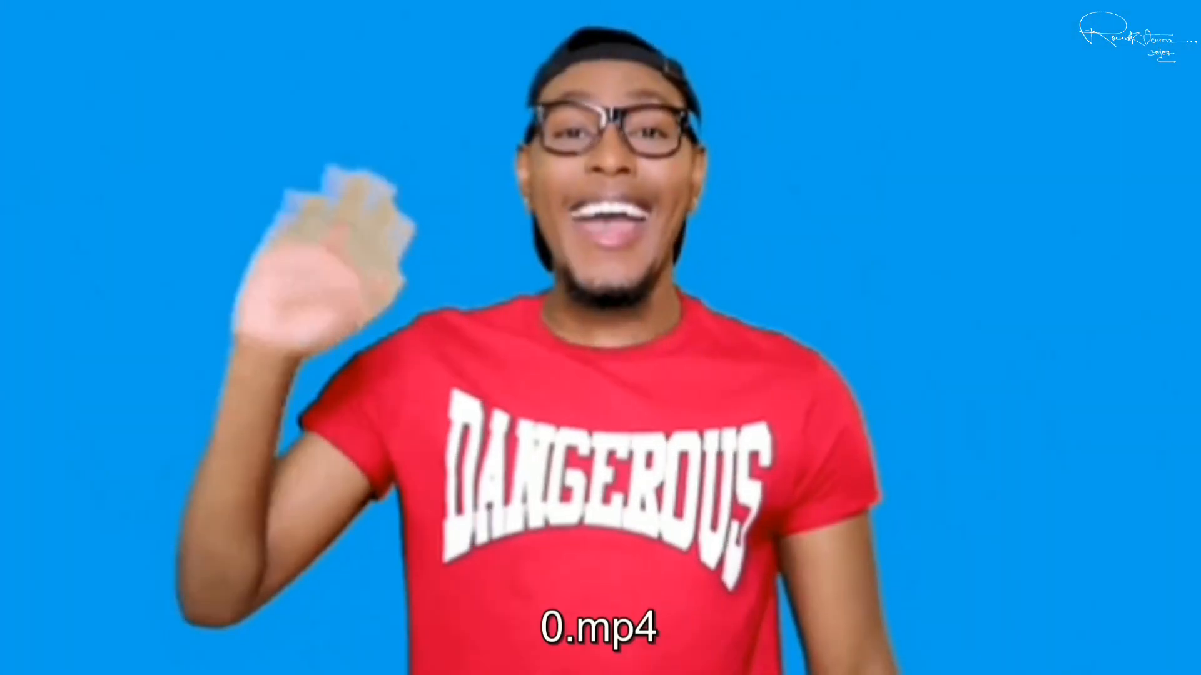